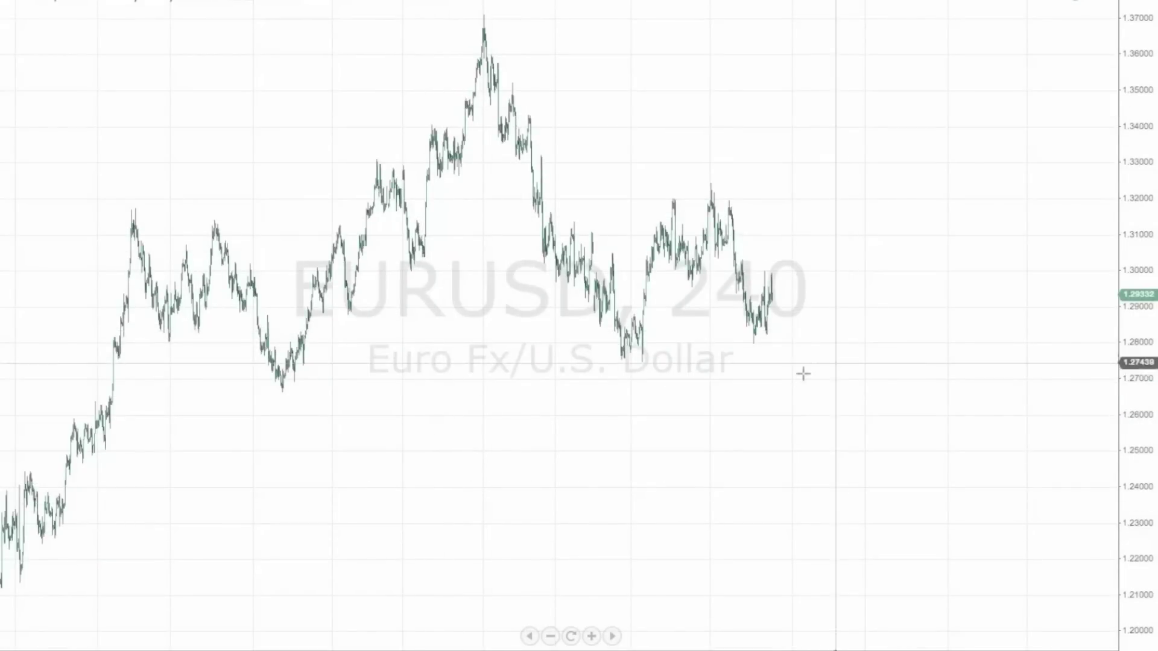
- Draw a ray beneath the EURUSD 4-hour lows flanking the central peak, from about 1.264 to about 1.278
scroll(780, 363, "up", 3)
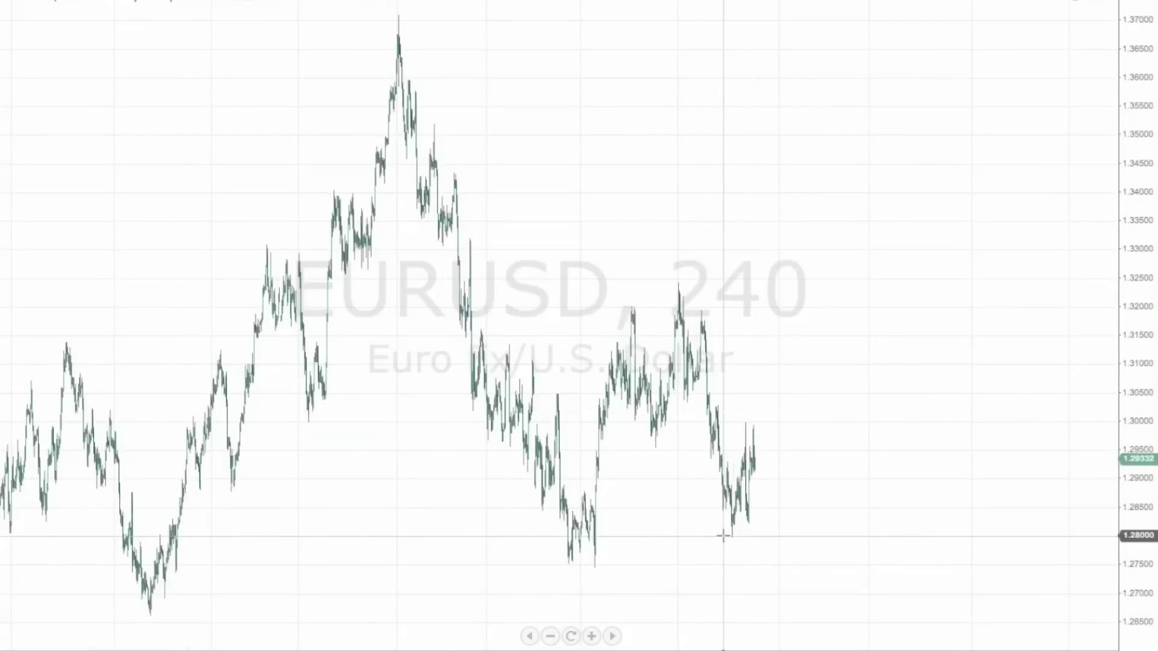
scroll(620, 527, "down", 3)
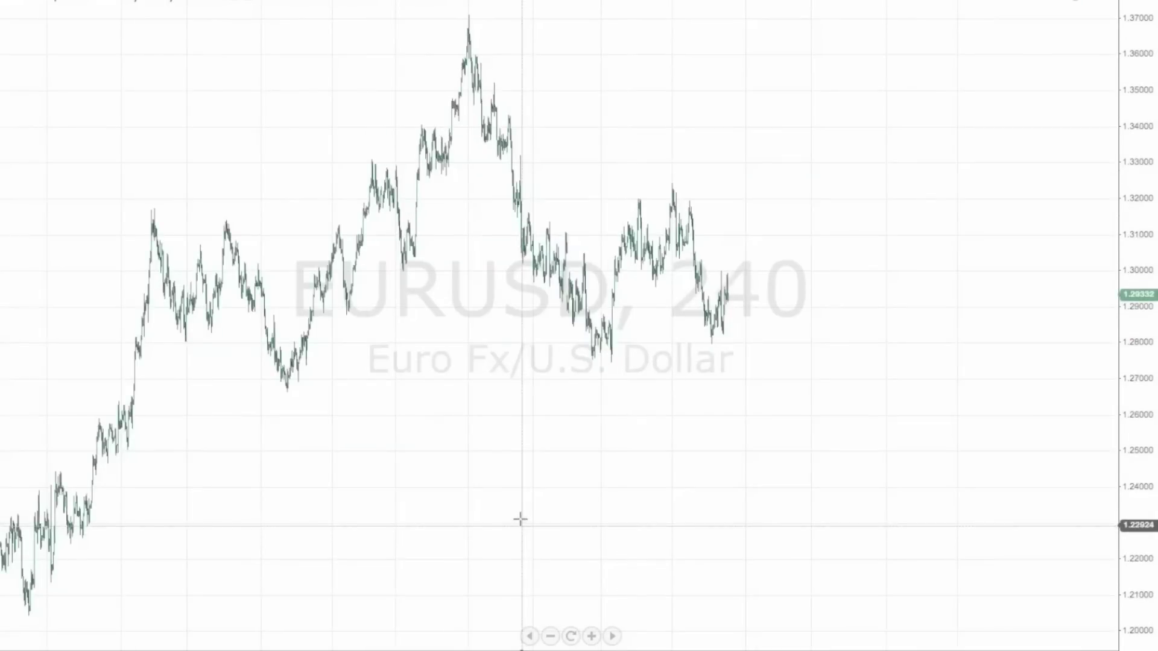
left_click(3, 39)
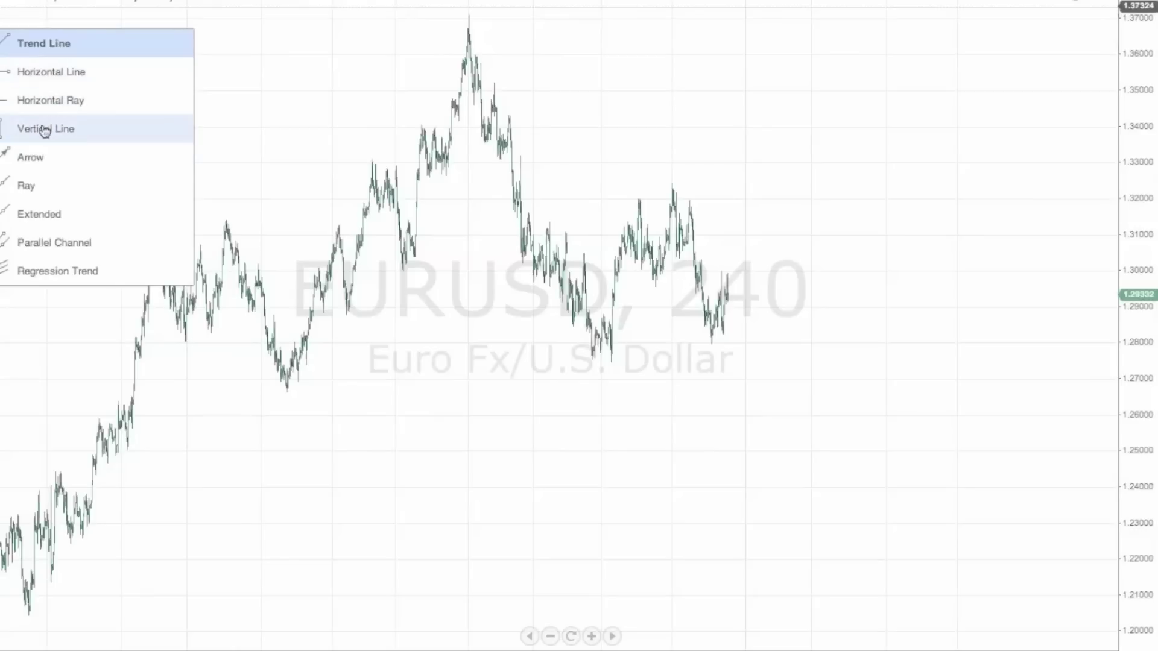
left_click(40, 187)
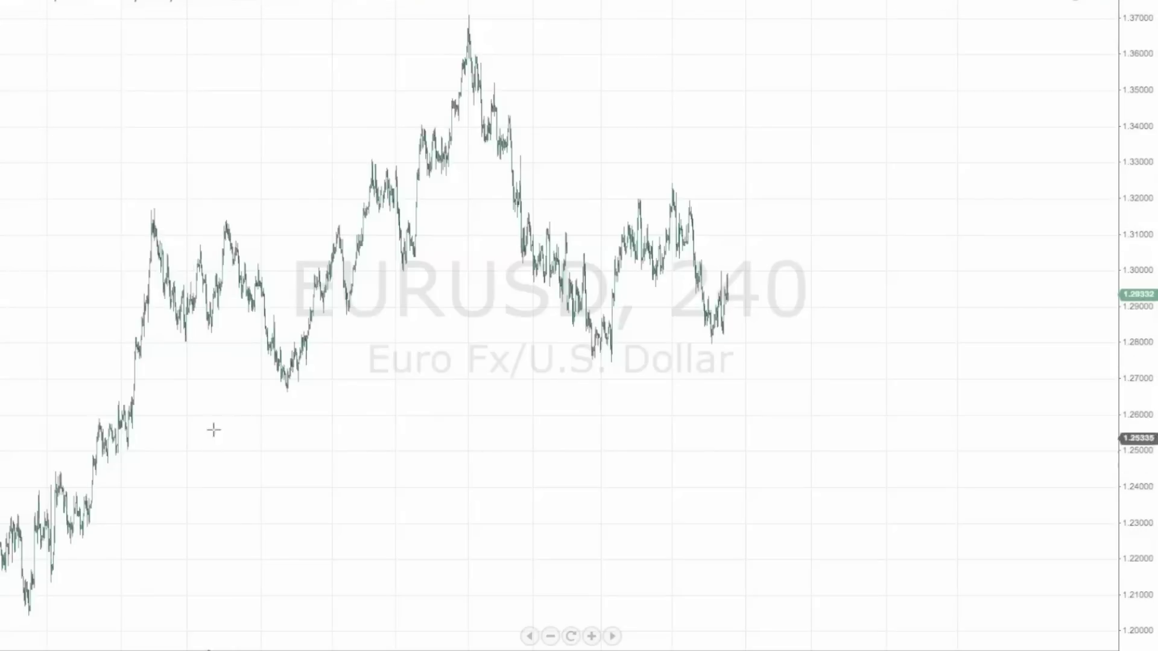
left_click(258, 398)
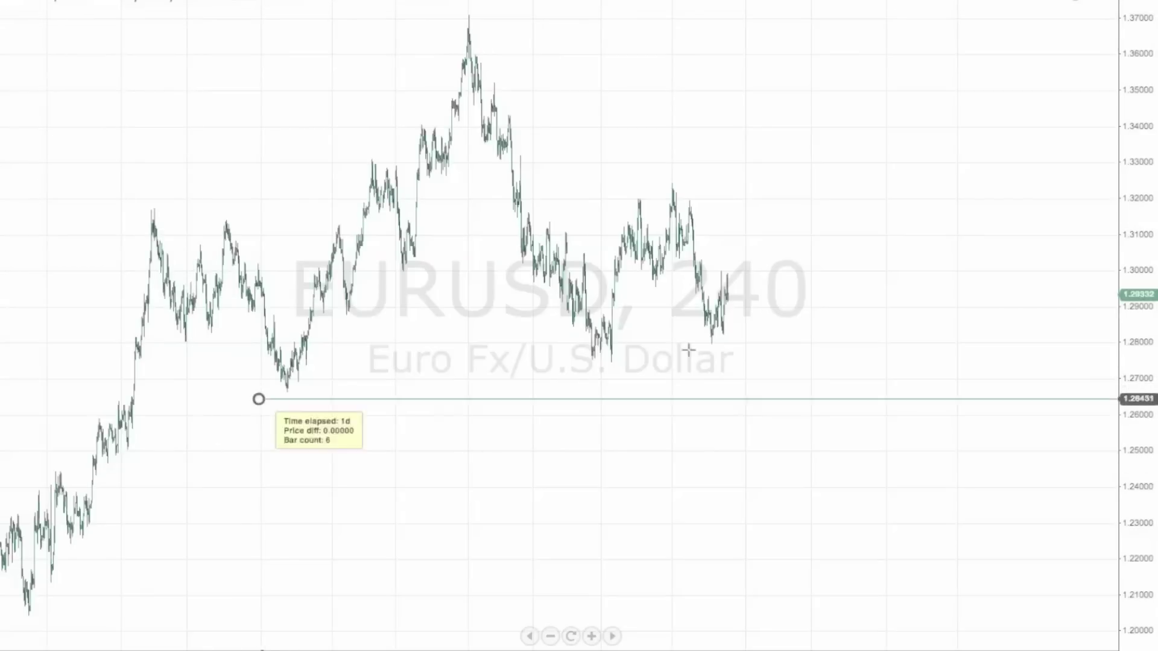
left_click(741, 349)
- Adjust the ray's two anchors to about 1.268 and 1.2807 so the line runs along the three lows
left_click_drag(371, 389, 369, 375)
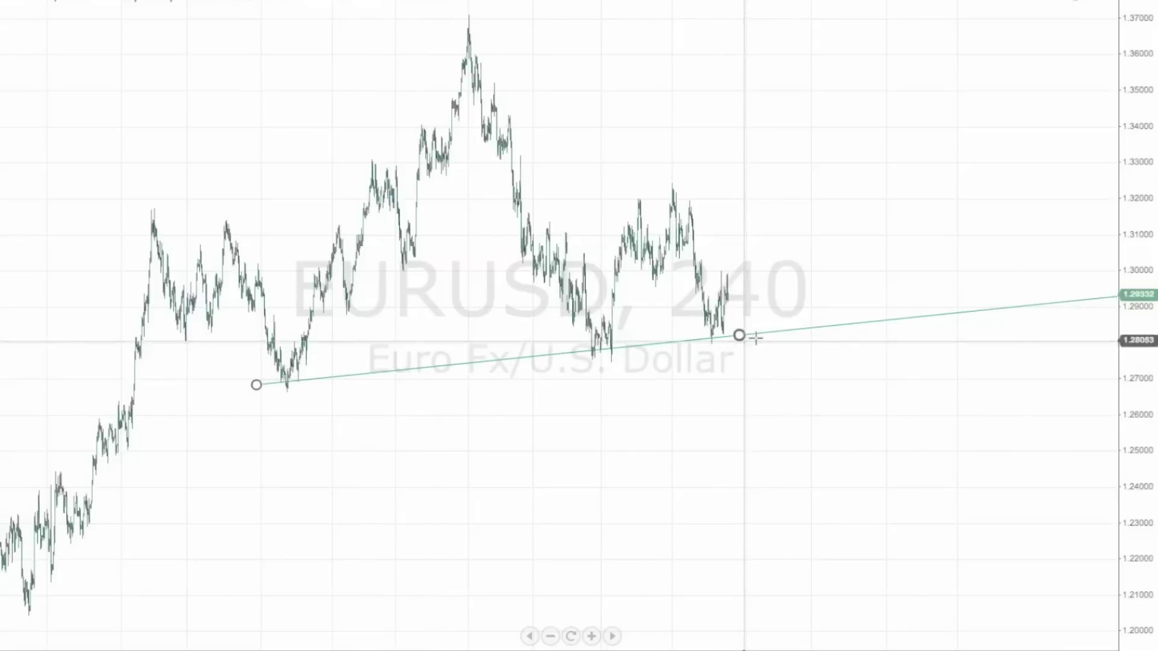
left_click_drag(741, 336, 743, 340)
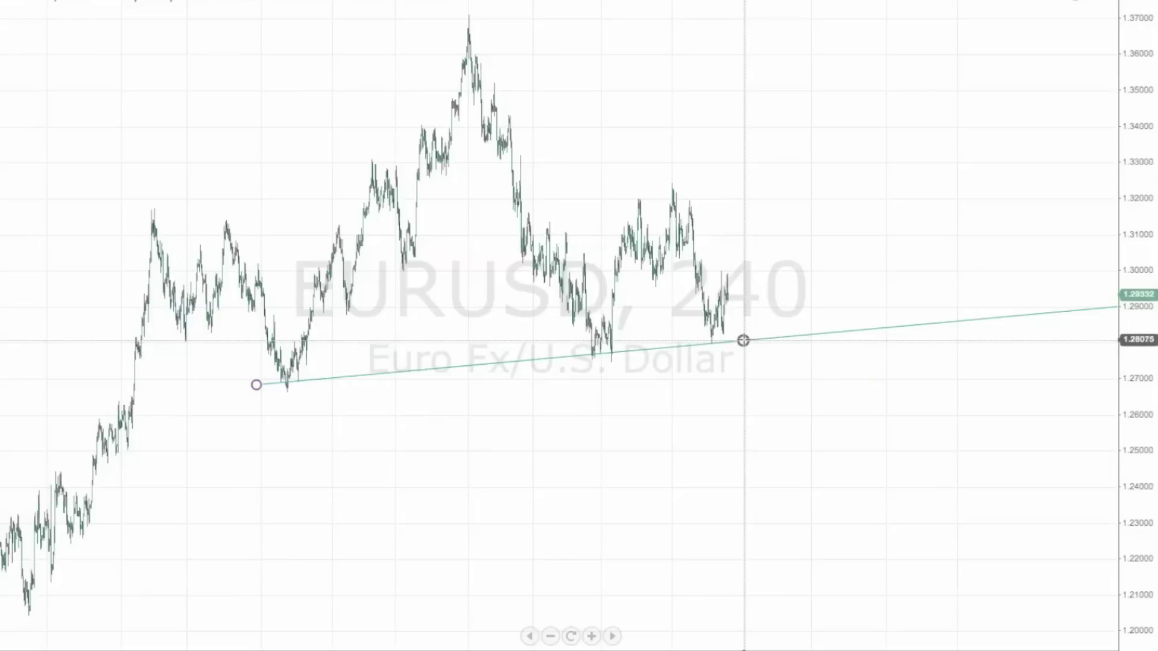
left_click(502, 426)
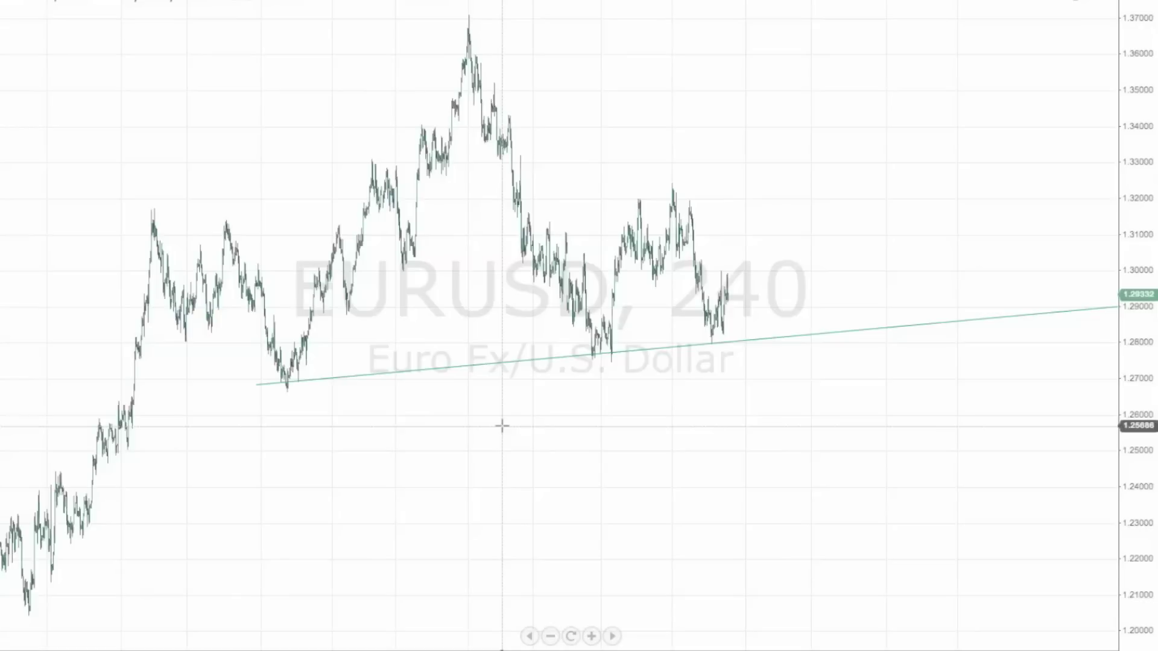
- Try the ray lower, along the wick tips of the first two lows, and return it to the previous level
left_click(444, 371)
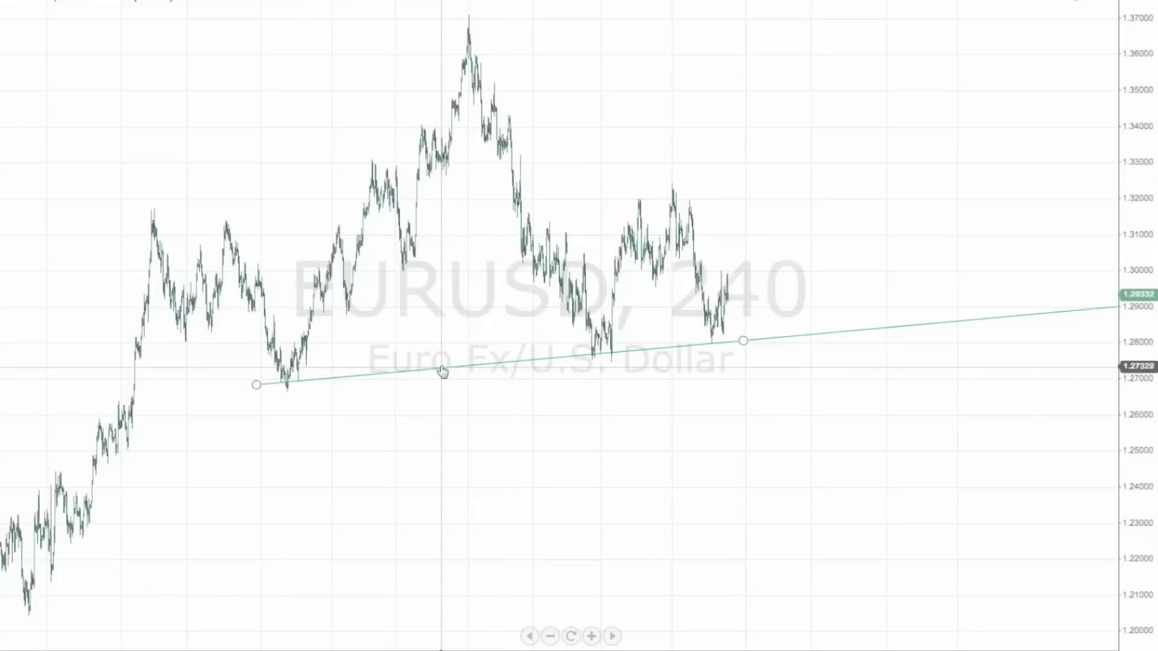
left_click_drag(443, 370, 448, 381)
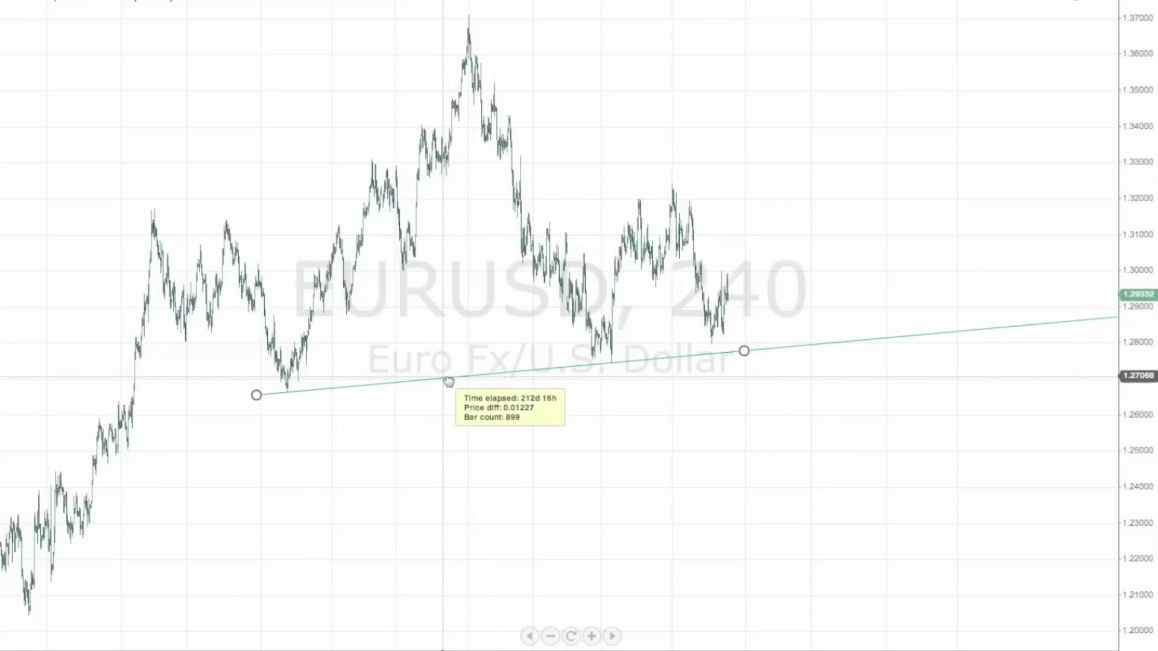
left_click_drag(448, 381, 450, 370)
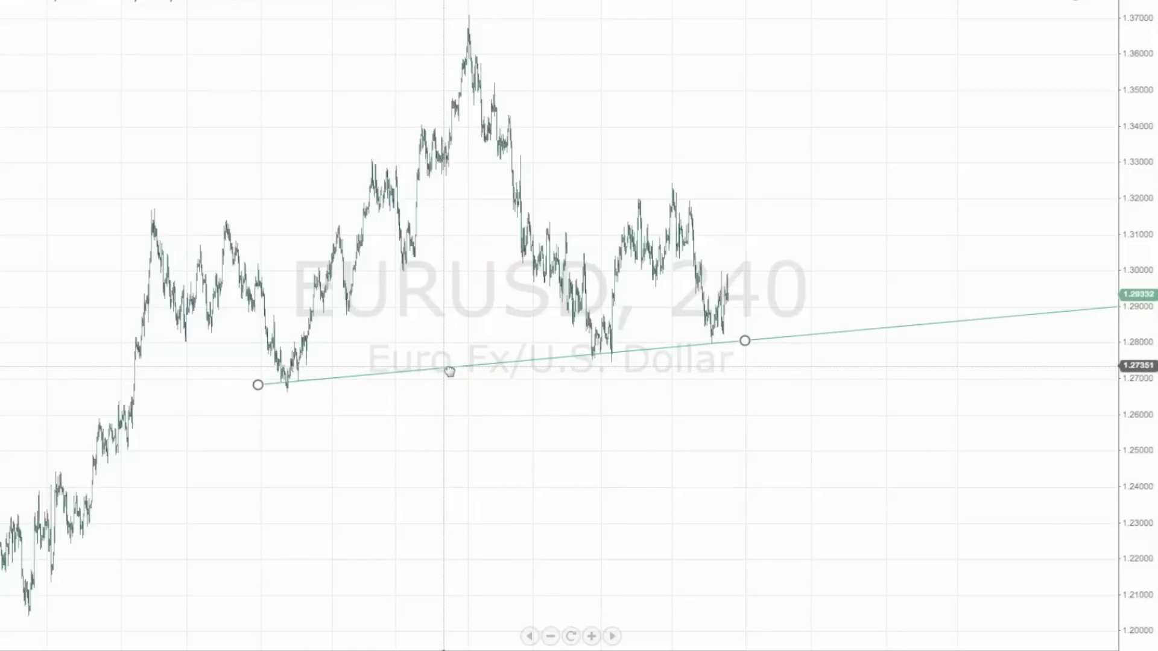
left_click(302, 425)
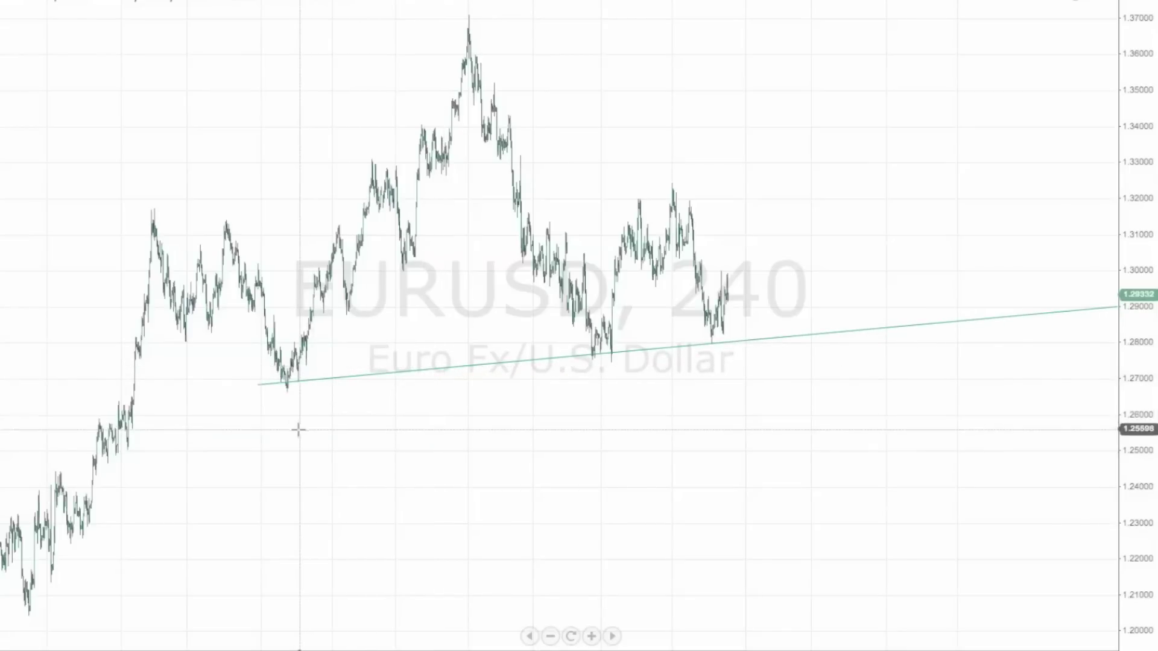
- Lower the whole ray by about 0.003 to the wick extremes and raise it back to cross all three lows
left_click(264, 381)
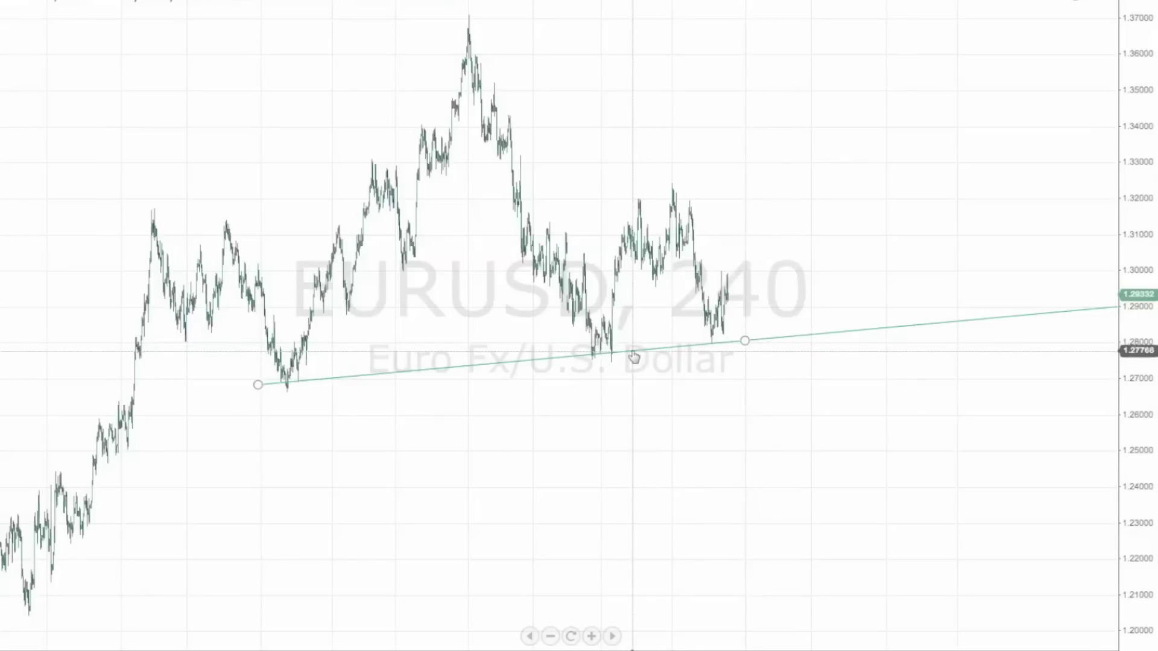
left_click_drag(632, 357, 638, 365)
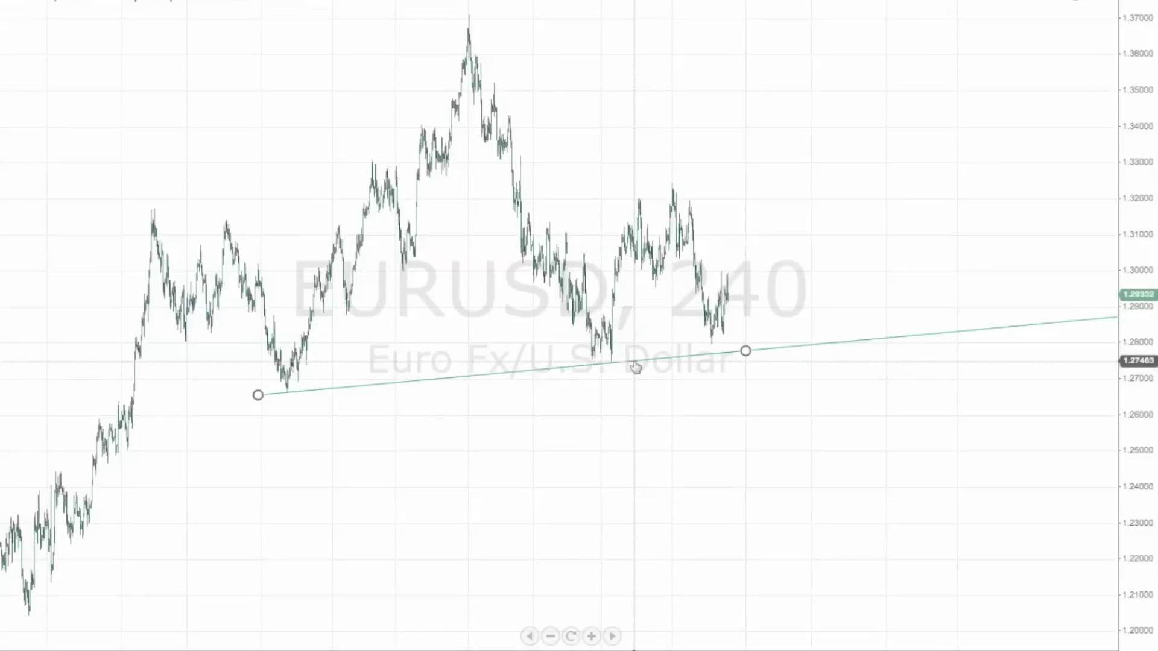
left_click(658, 395)
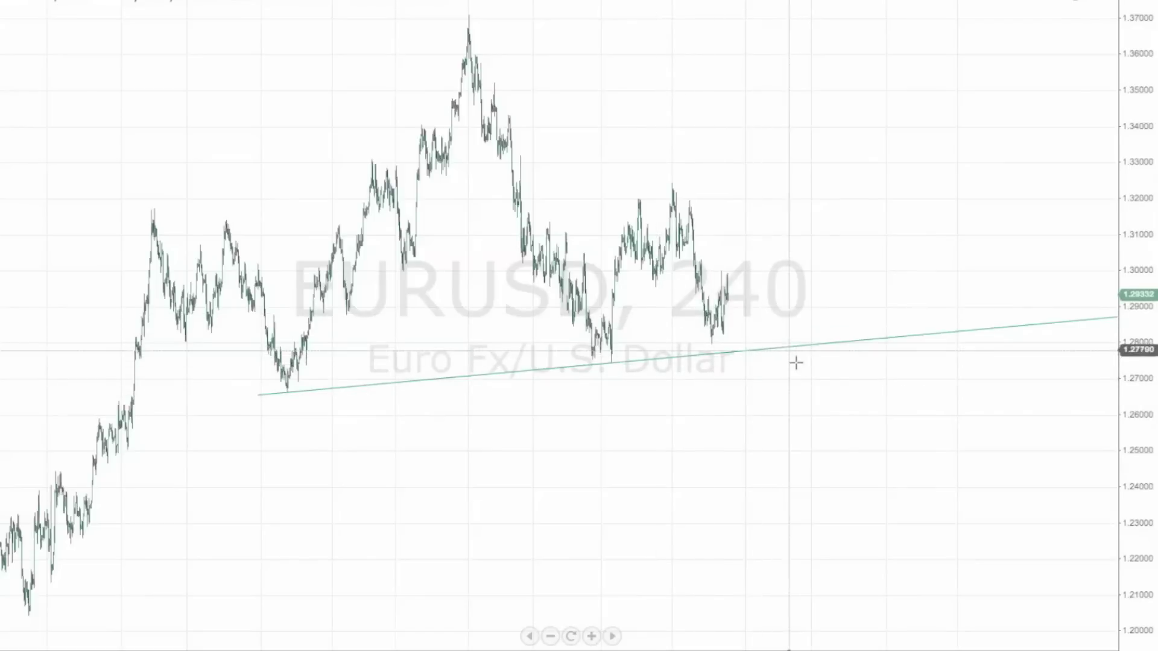
left_click_drag(456, 383, 460, 370)
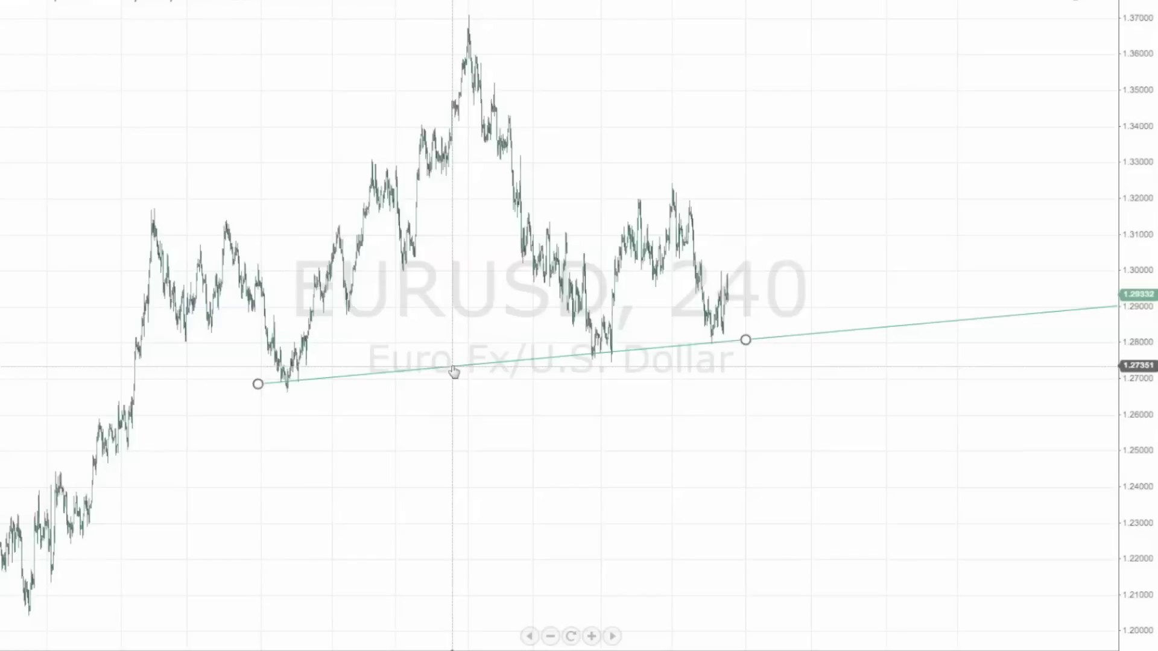
left_click(419, 447)
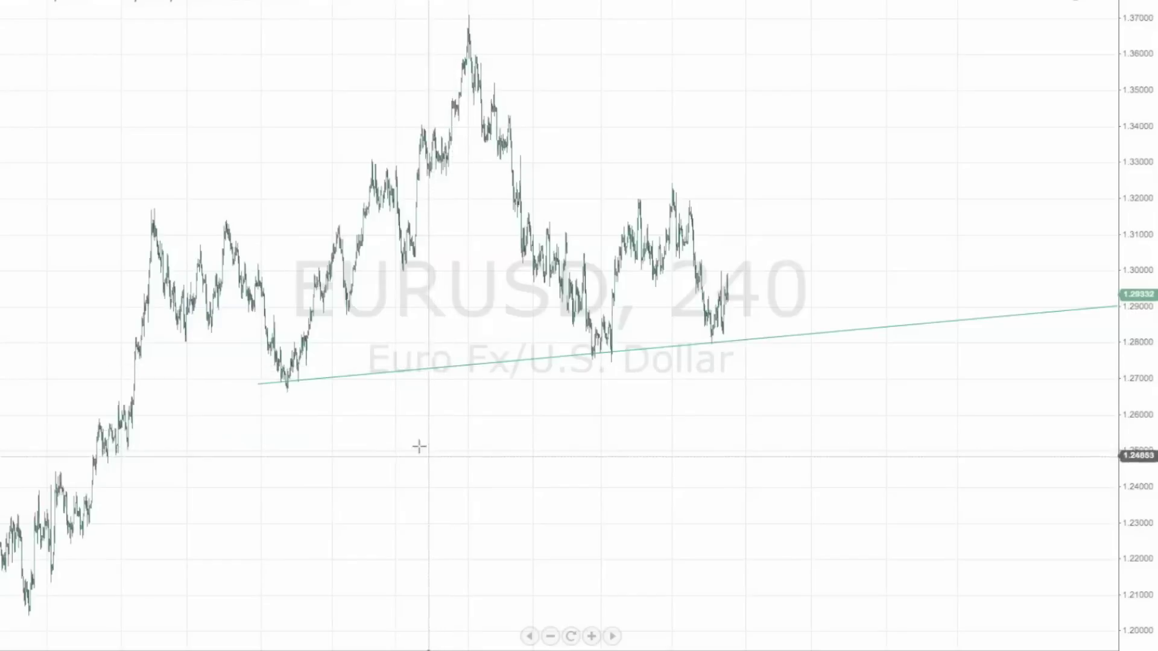
- Switch the chart to the 5-minute interval and draw a ray along the two lows before the tall spike, from about 1.2893 to 1.2929
left_click(163, 3)
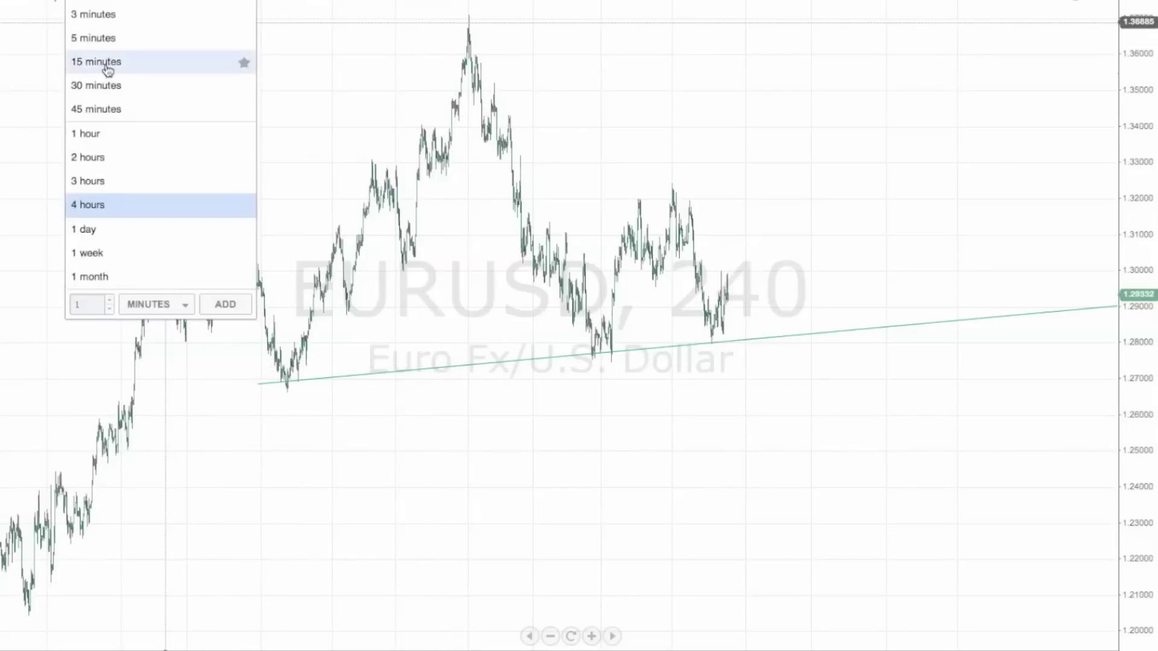
left_click(111, 45)
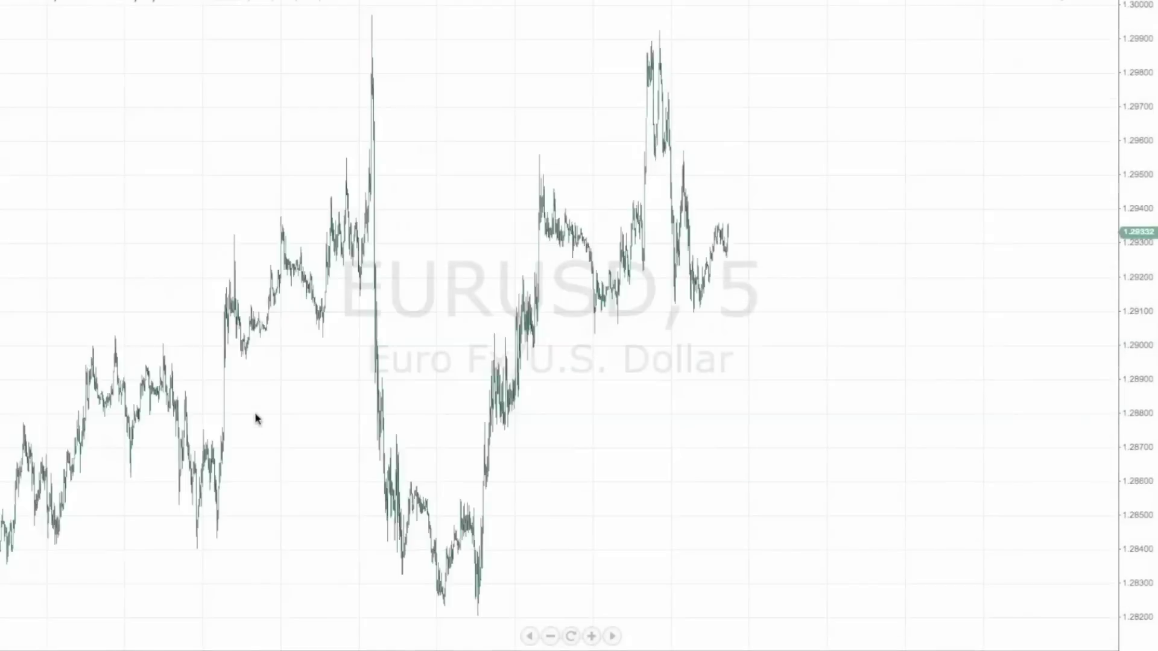
left_click_drag(434, 383, 590, 336)
scroll(590, 336, "up", 3)
scroll(502, 430, "up", 3)
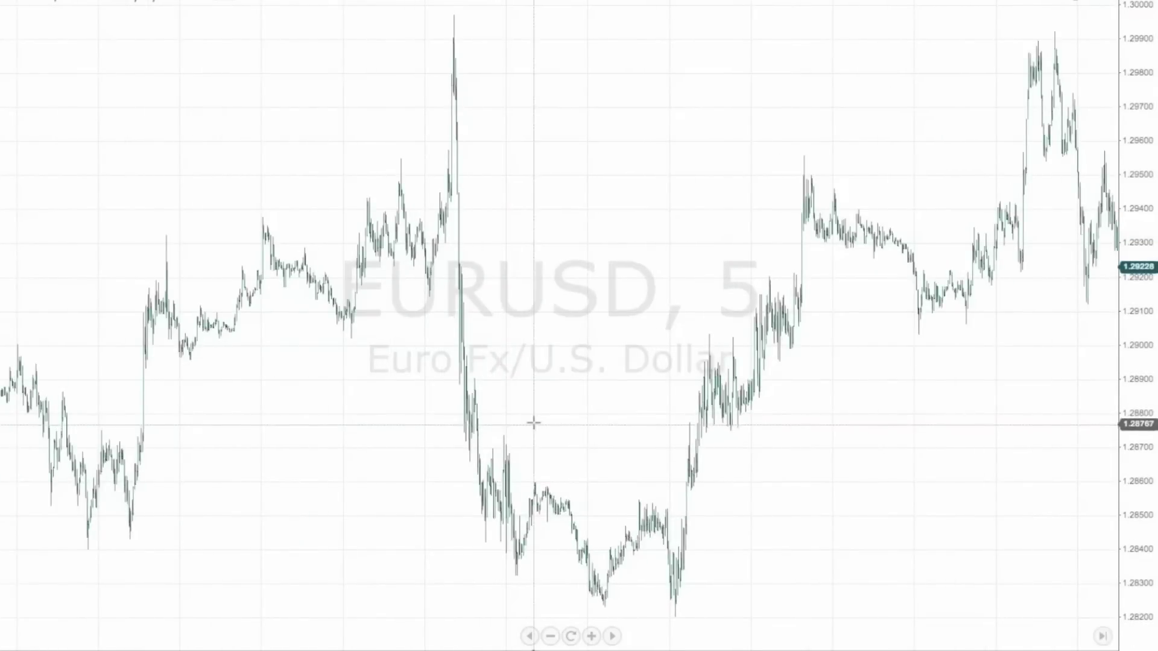
scroll(563, 440, "up", 3)
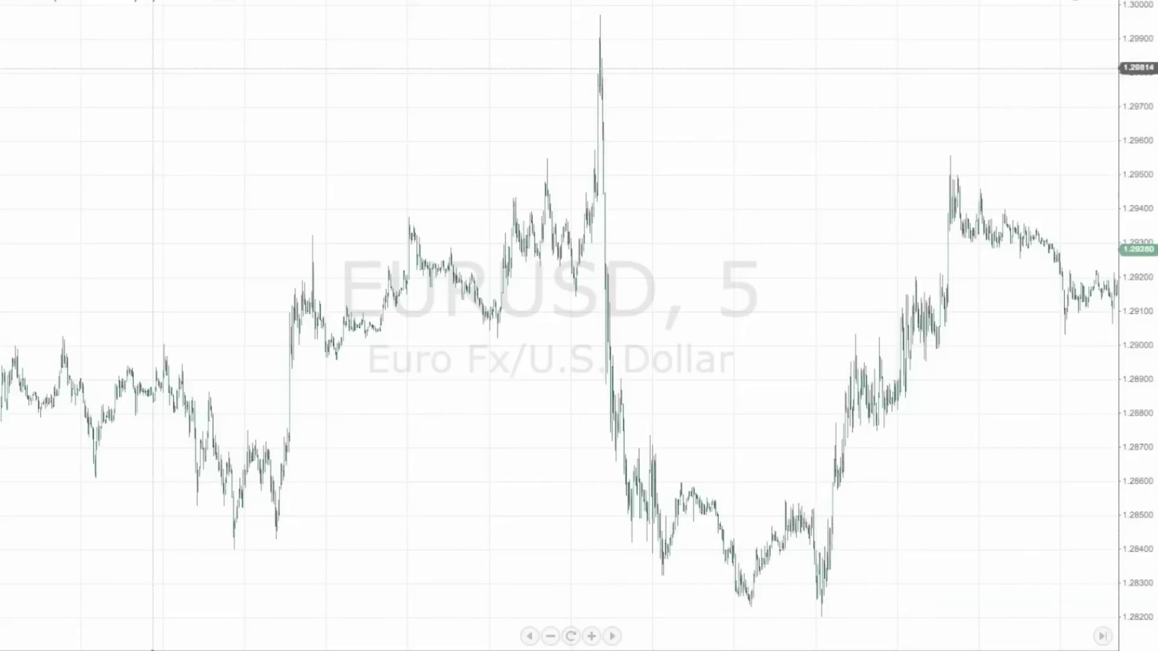
left_click(444, 368)
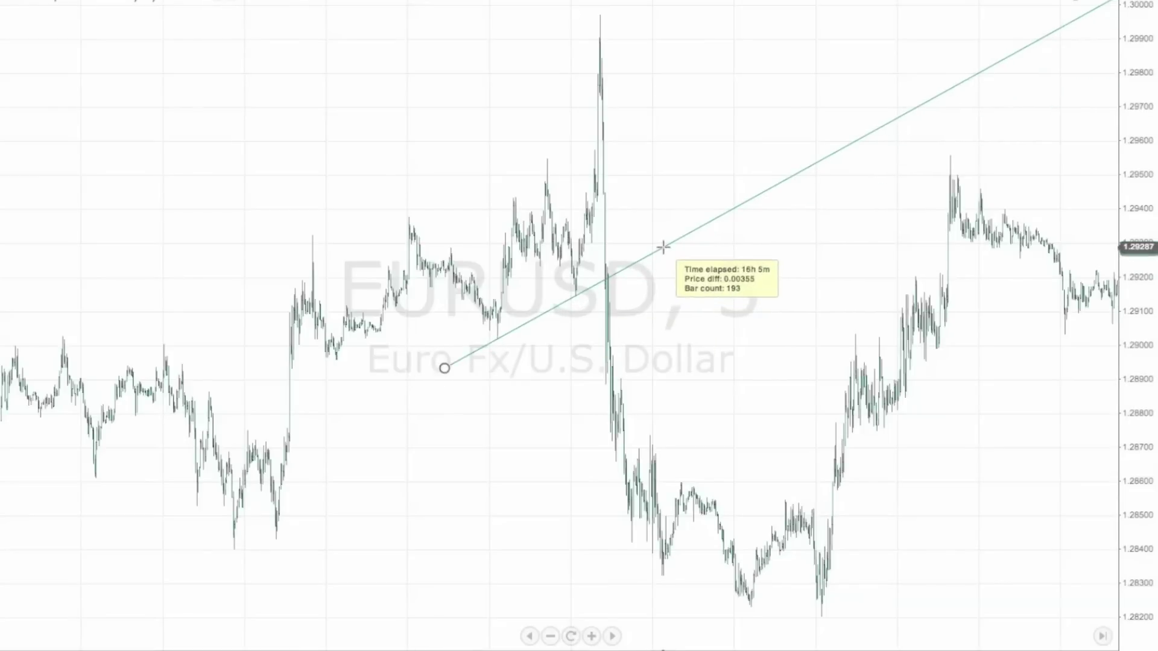
left_click(662, 247)
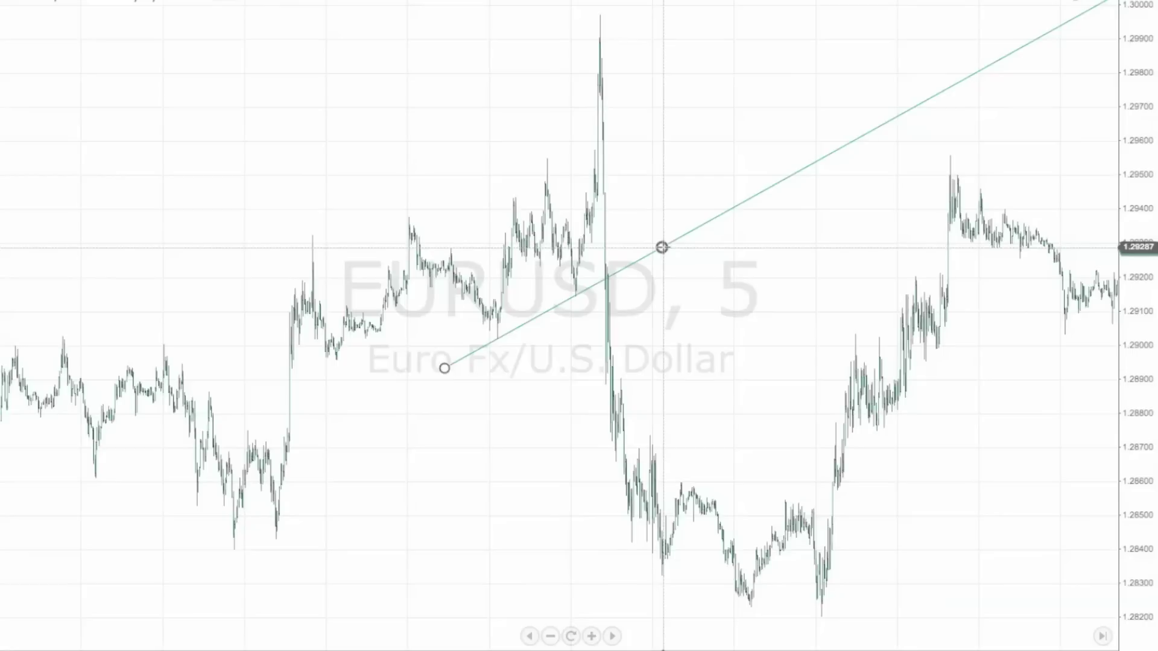
left_click(661, 247)
- Draw a Fibonacci retracement from the ray directly below the spike at 1.29188 up to the spike's high at 1.29970
scroll(661, 256, "up", 5)
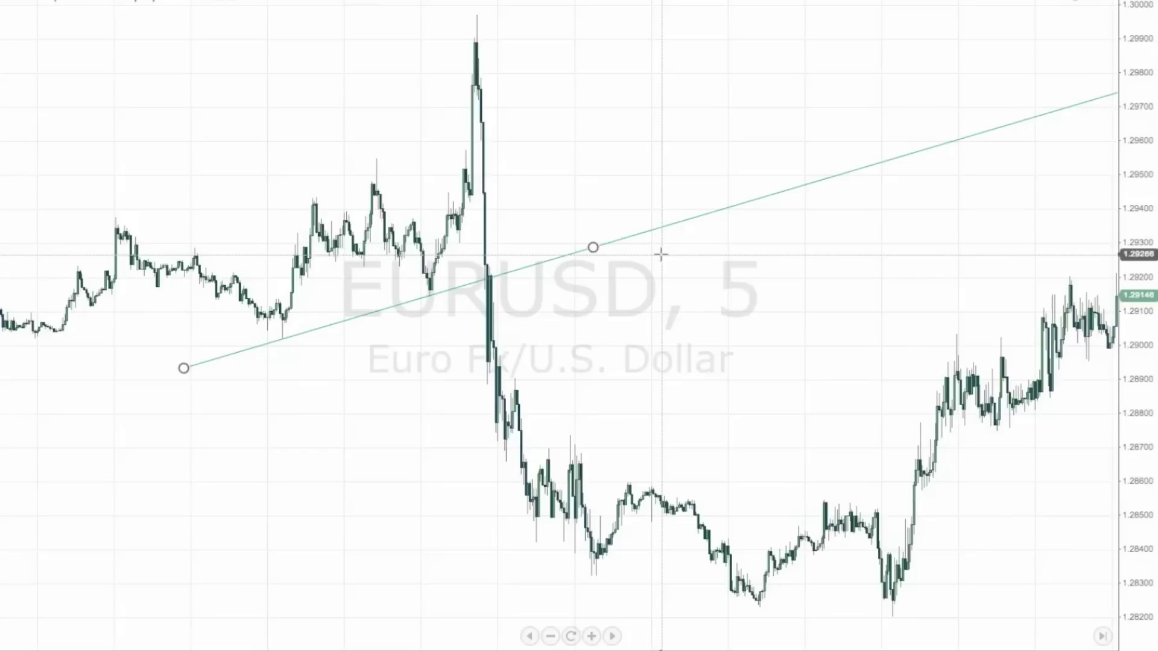
scroll(662, 256, "up", 3)
left_click_drag(639, 274, 886, 353)
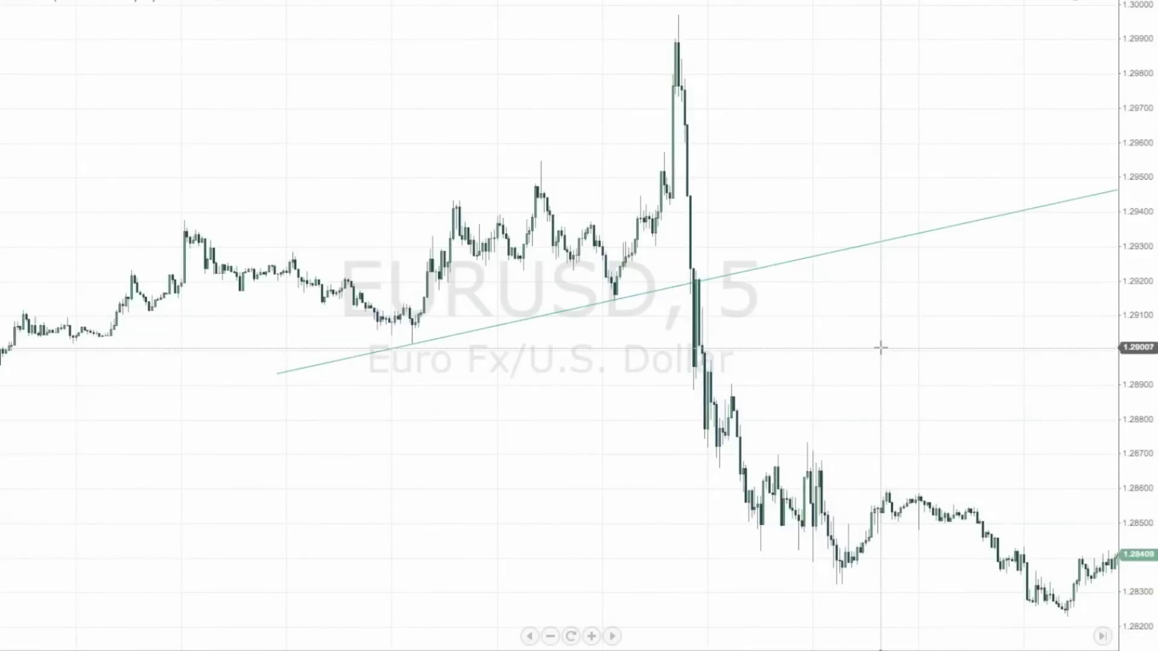
scroll(847, 351, "up", 2)
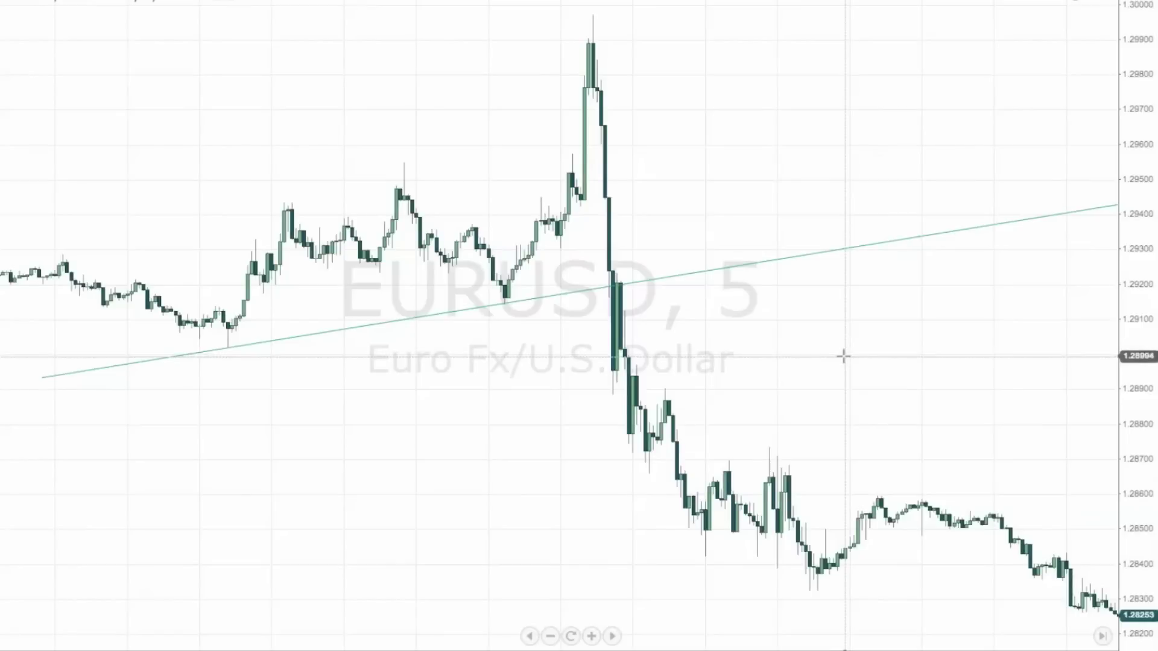
scroll(732, 316, "down", 3)
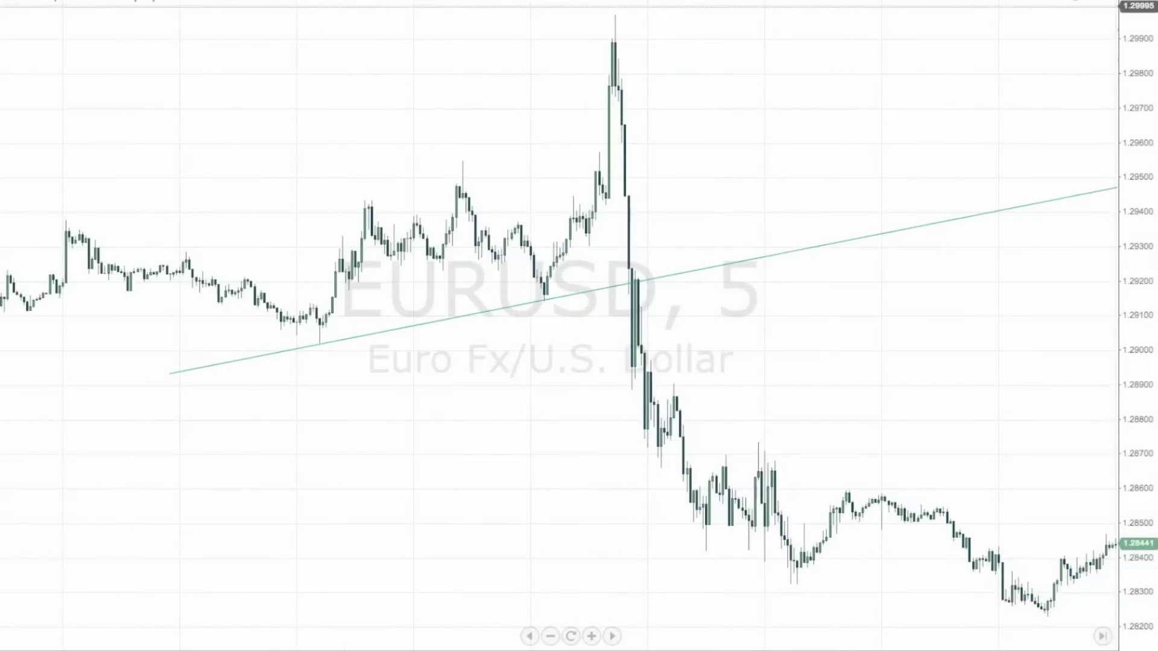
left_click(43, 215)
left_click(618, 286)
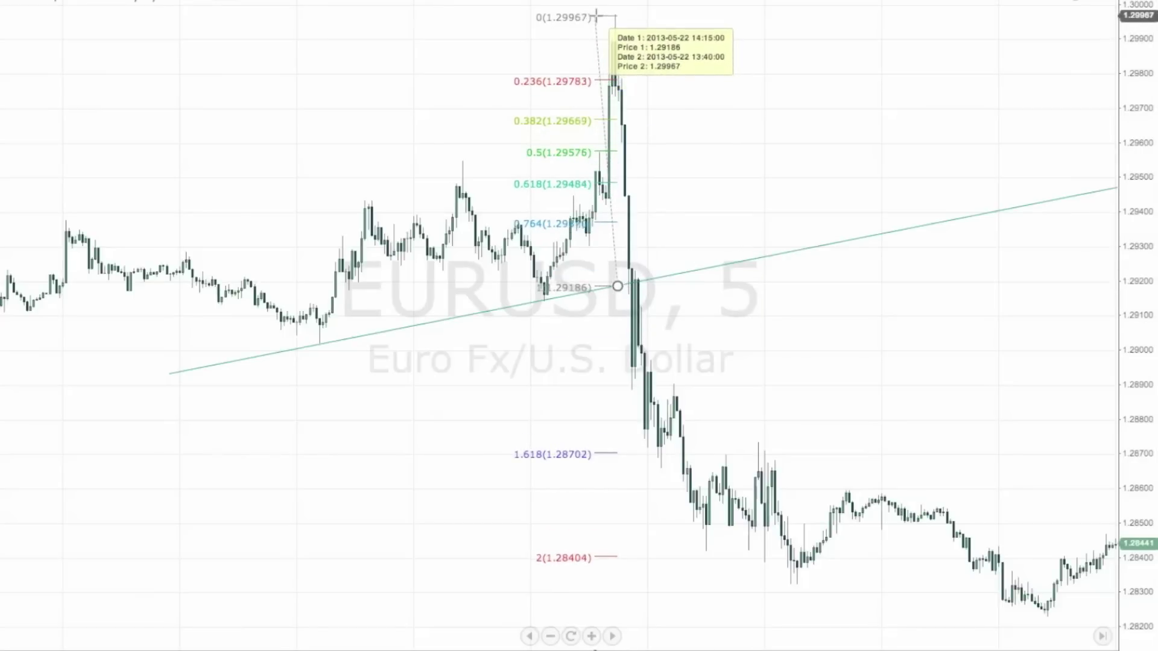
left_click(598, 15)
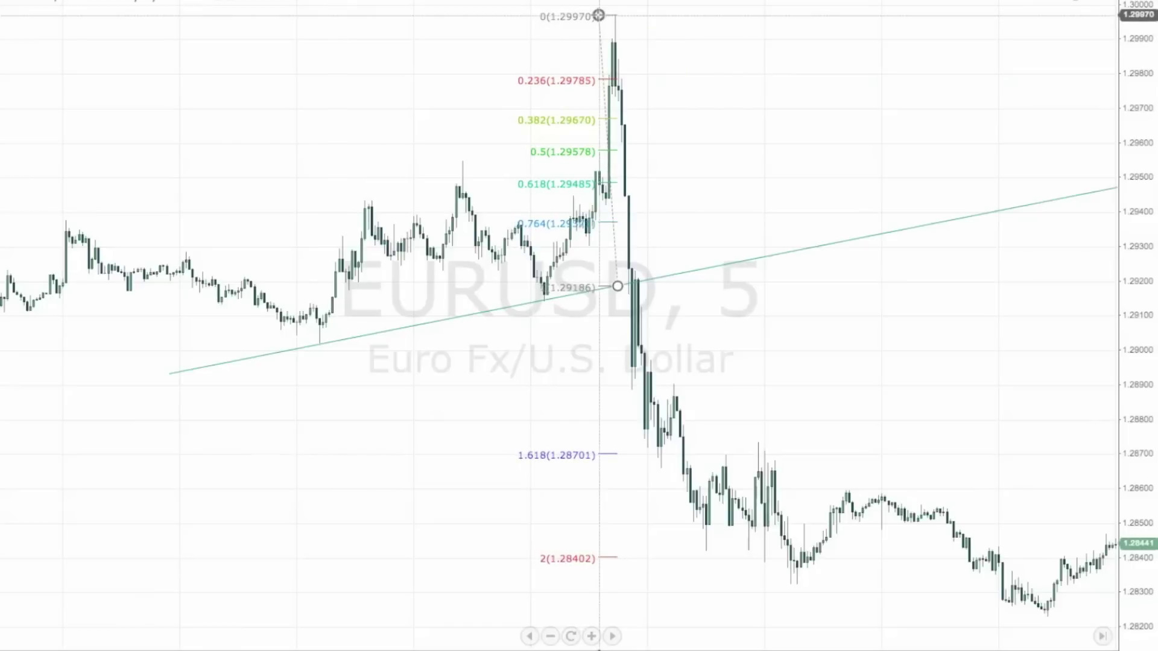
mouse_move(617, 286)
left_mouse_down()
mouse_move(616, 55)
mouse_move(616, 286)
left_mouse_up()
left_click_drag(615, 287, 614, 285)
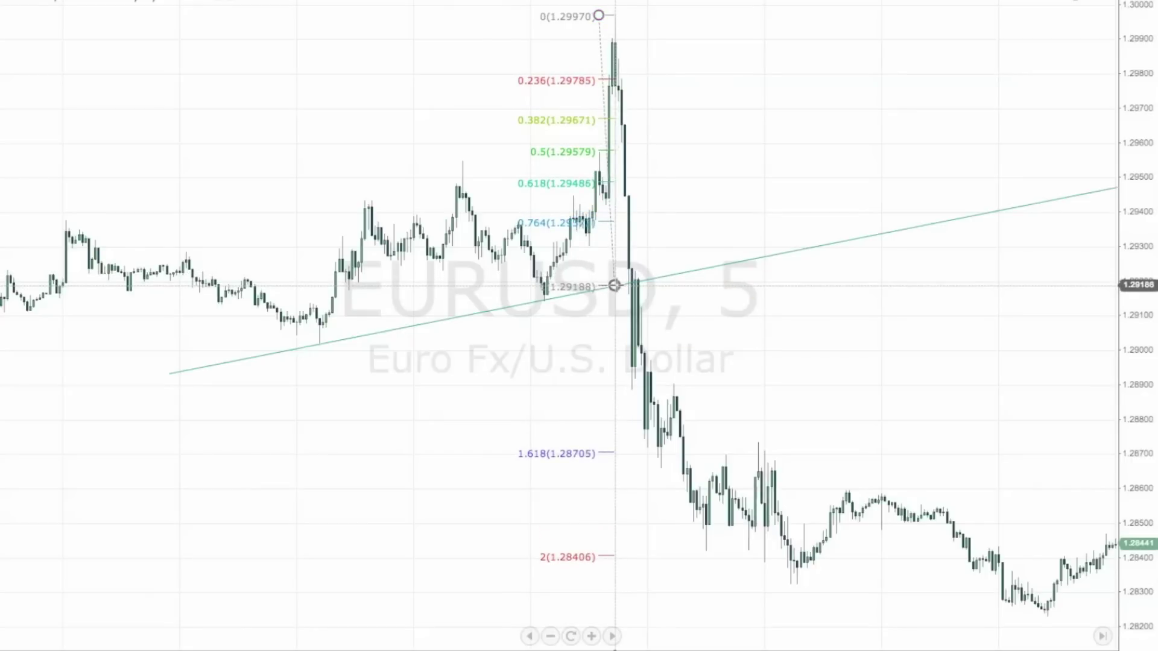
- Extend the ray's starting anchor back in time to about 1.2888, keeping the line along the lows before the spike
scroll(460, 386, "down", 5)
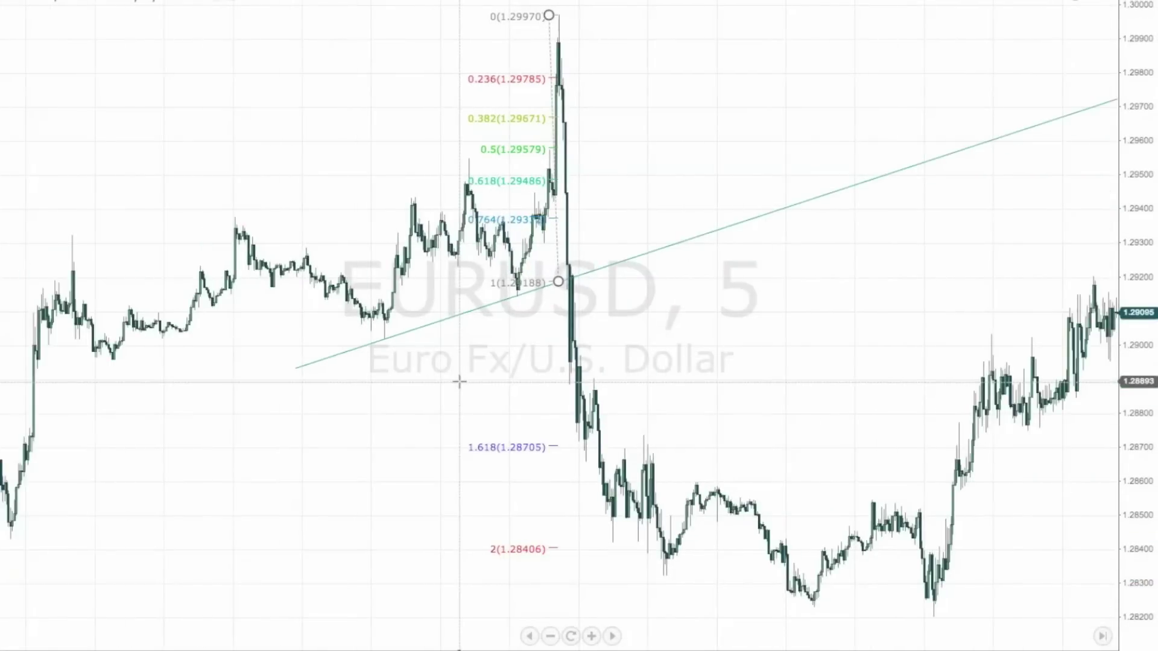
left_click(295, 369)
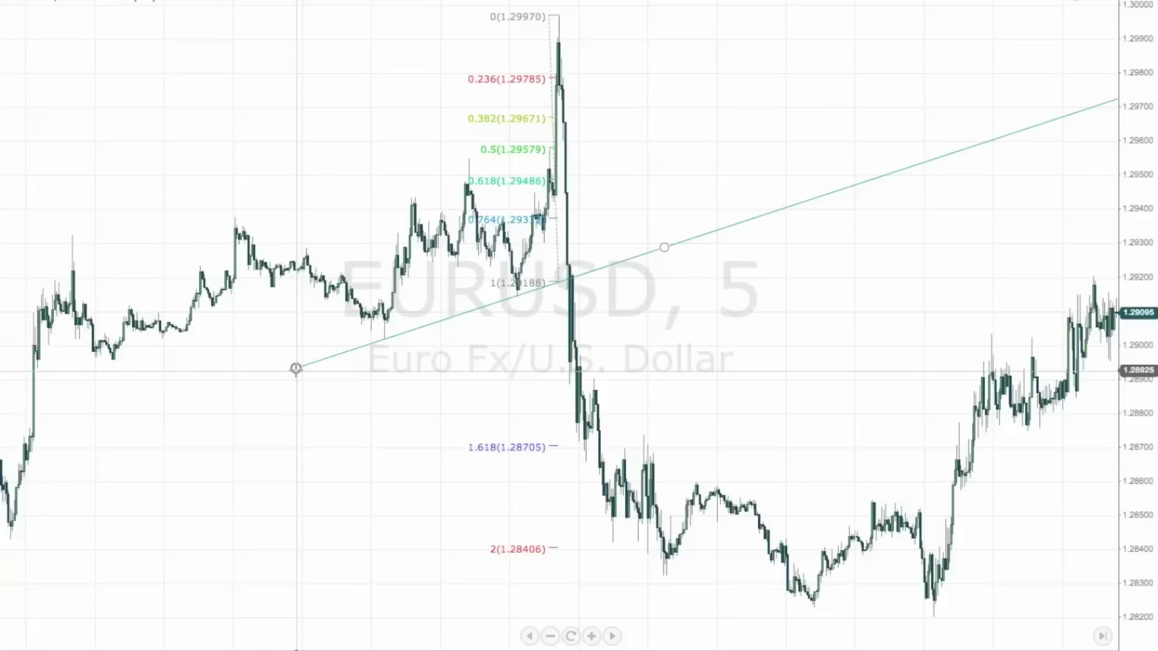
left_click_drag(296, 369, 37, 377)
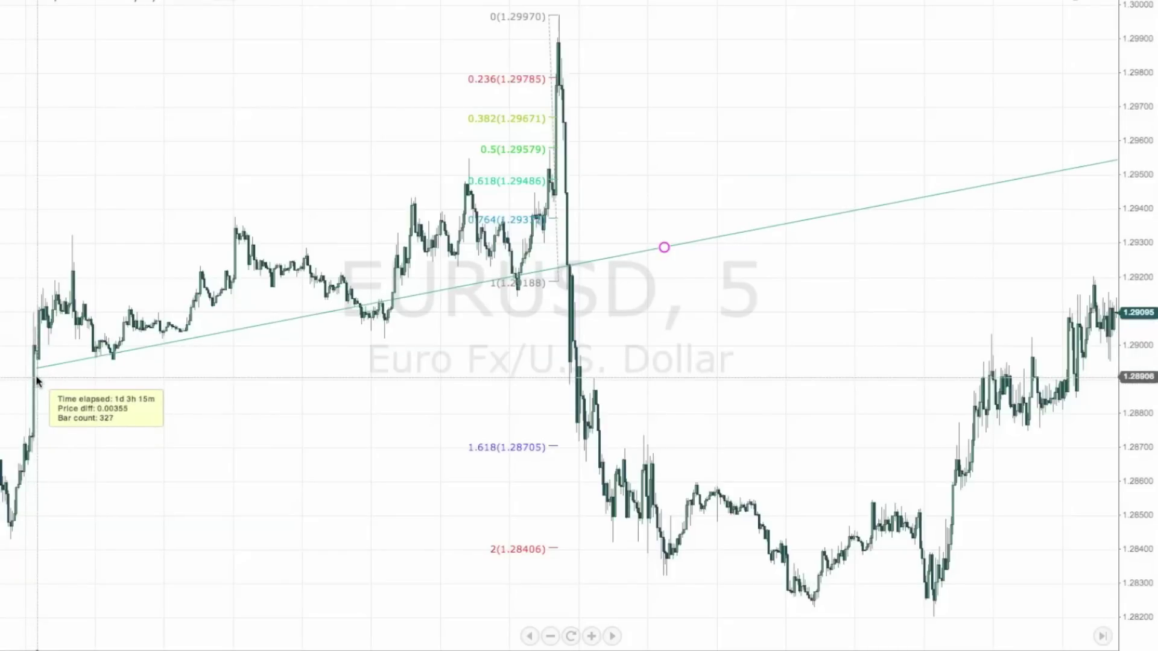
left_click_drag(36, 379, 238, 386)
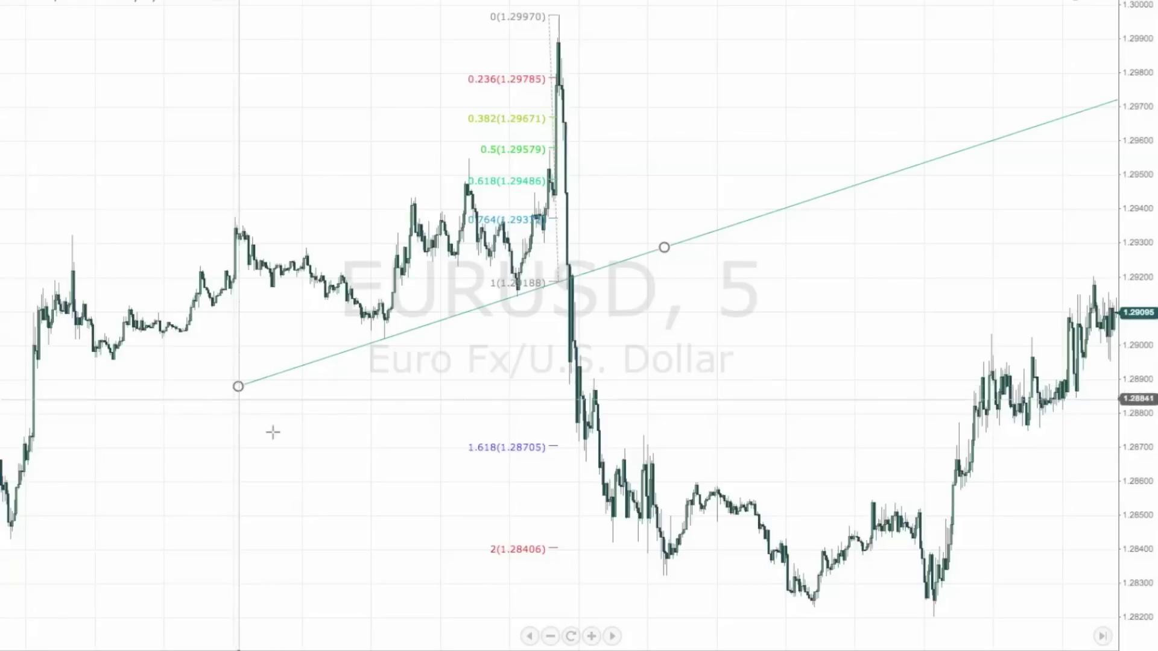
left_click(408, 433)
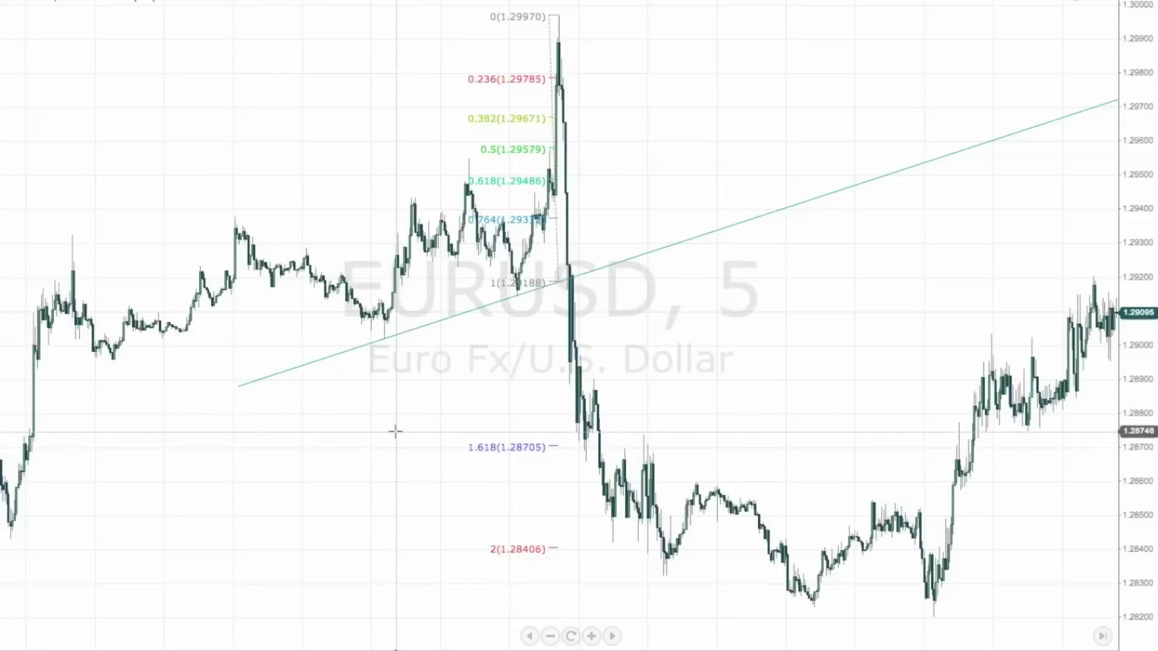
- Lower the Fibonacci retracement's base anchor onto the ray at 1.29185, keeping its other anchor at the spike's high of 1.29970
left_click_drag(558, 281, 558, 283)
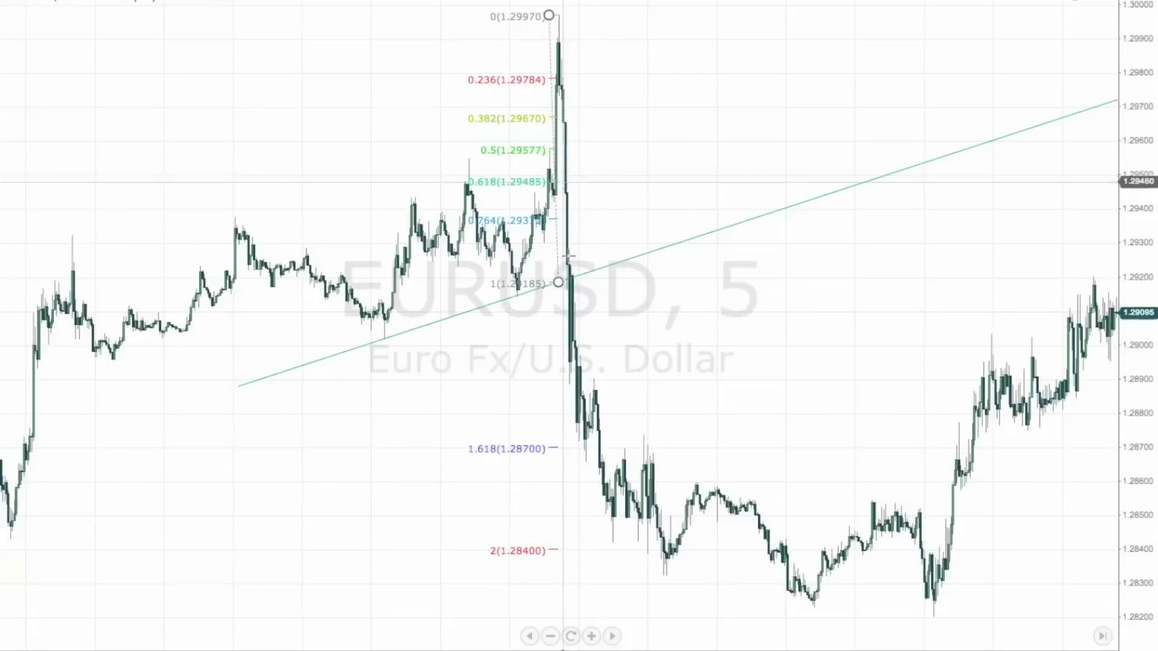
scroll(570, 317, "up", 2)
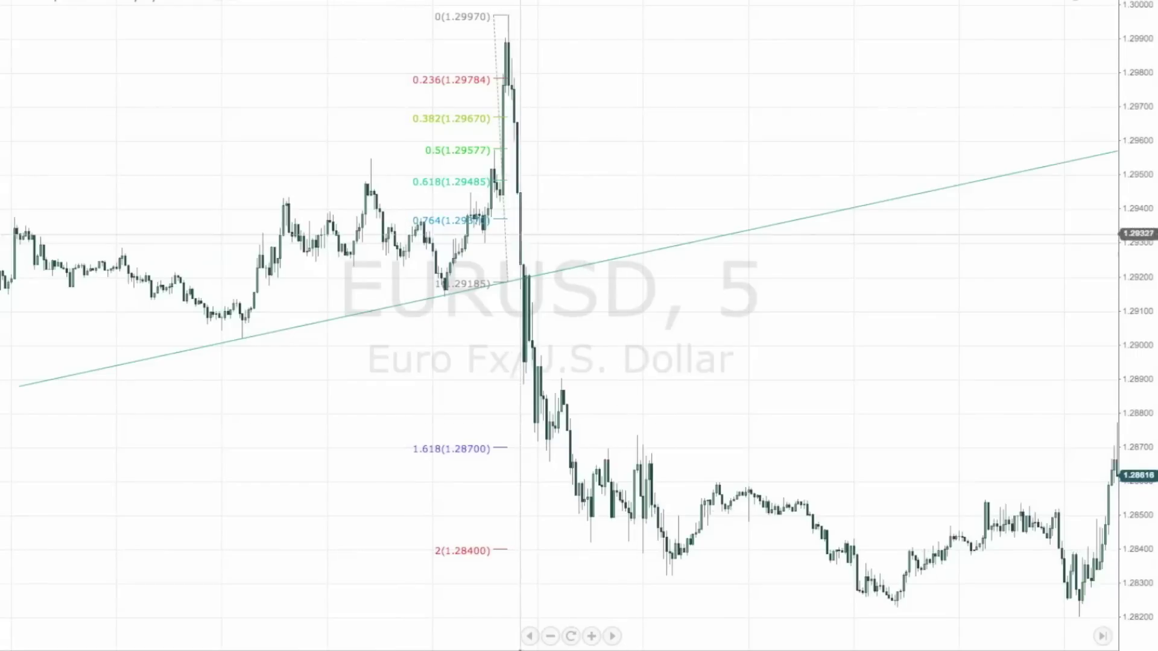
left_click(493, 558)
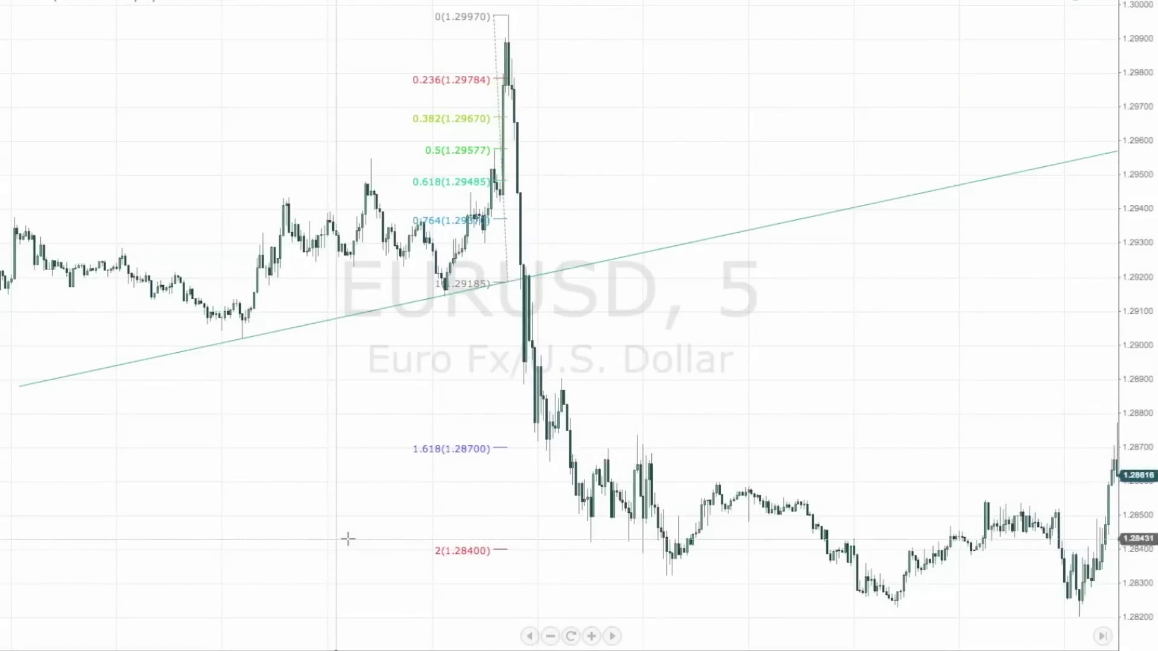
- Switch the chart to the 15-minute interval
scroll(362, 525, "down", 5)
left_click_drag(512, 483, 789, 483)
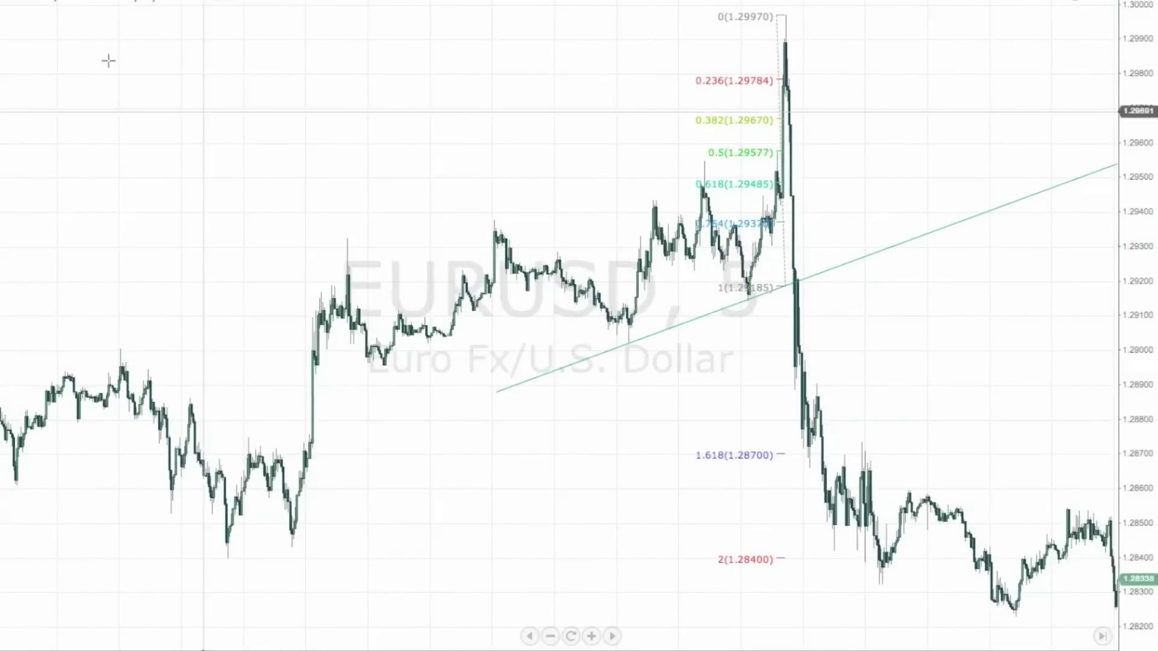
left_click(91, 0)
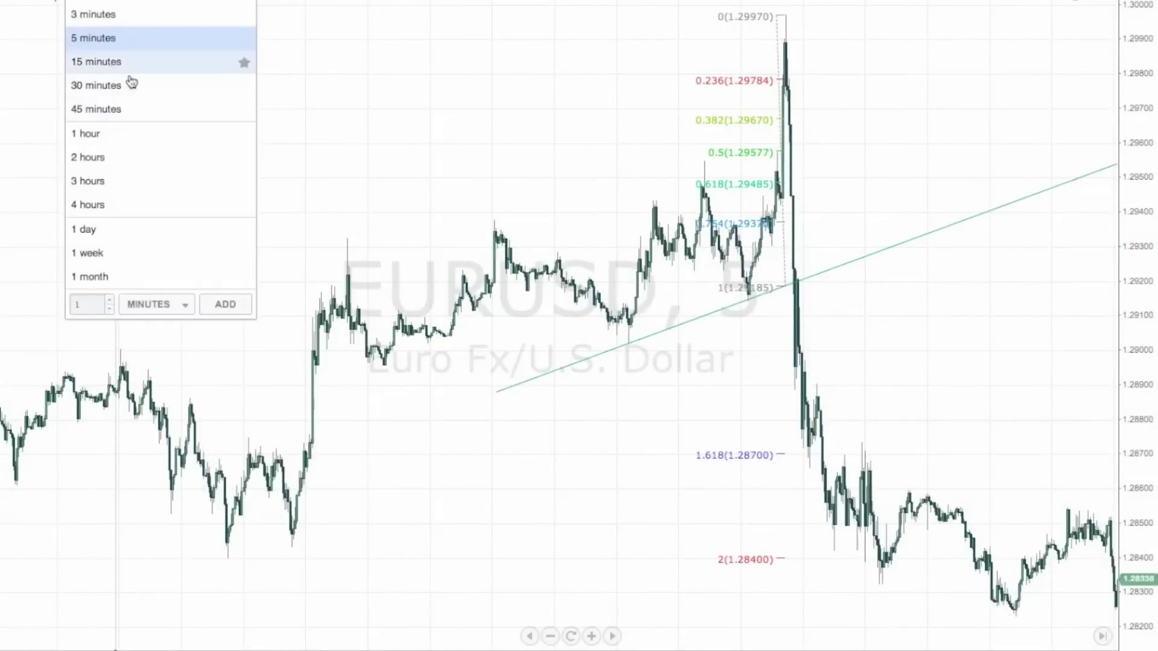
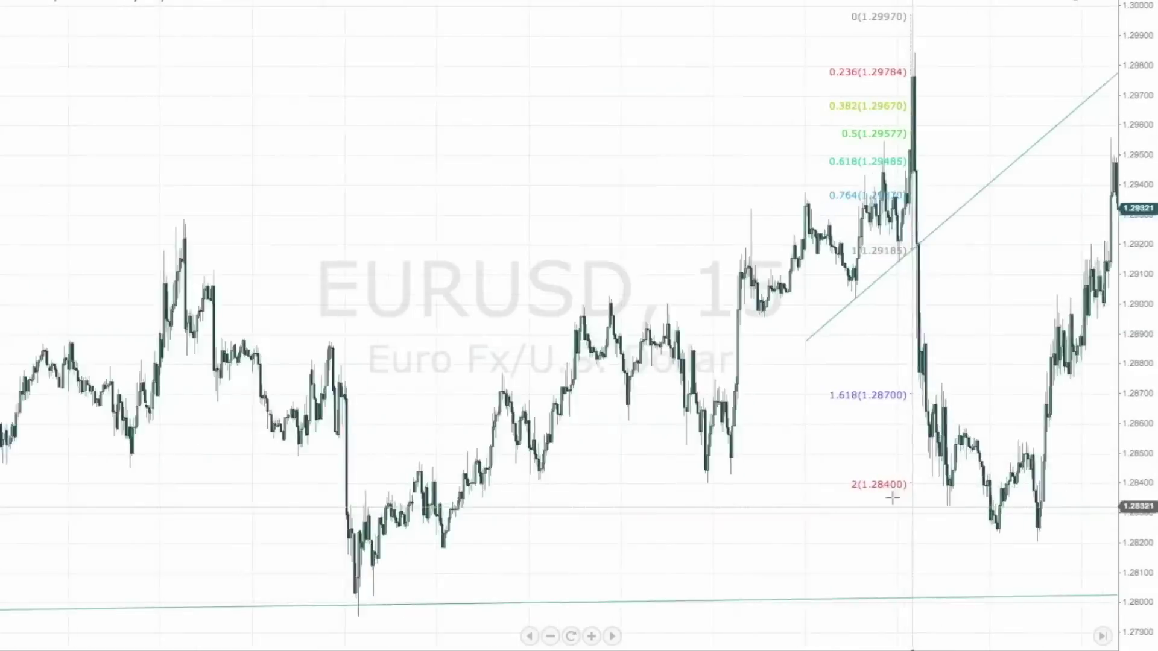
- Re-anchor the ray from about 1.2806 before the rise to about 1.2890 just after the spike, and remove the Fibonacci retracement
left_click_drag(895, 249, 911, 334)
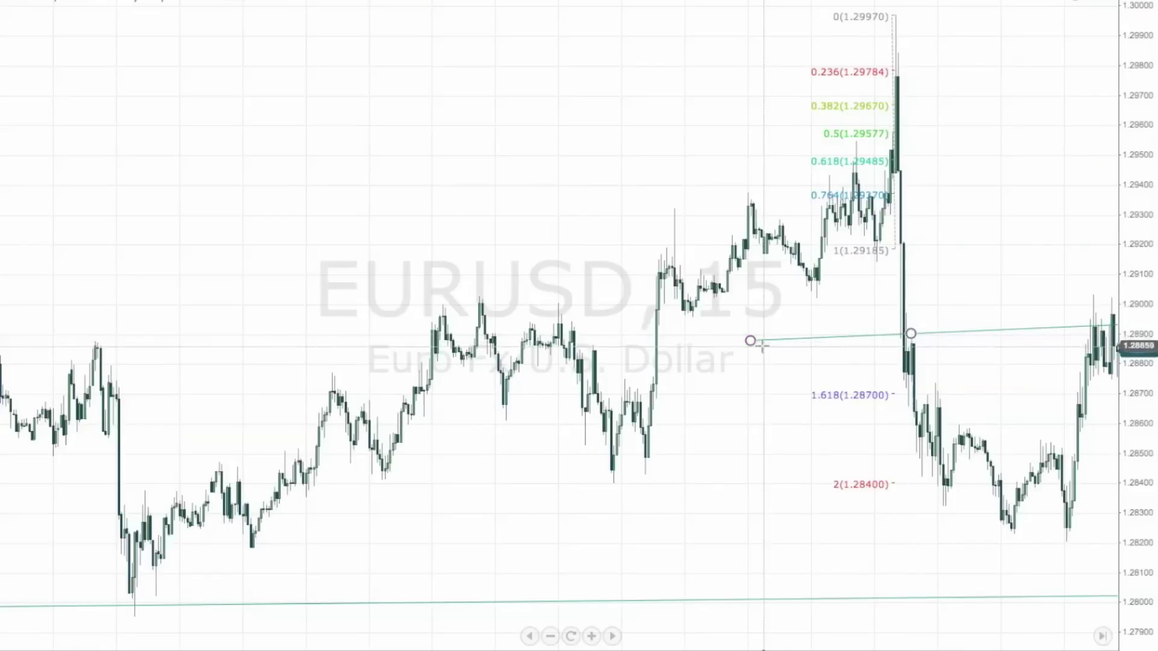
left_click_drag(750, 340, 271, 583)
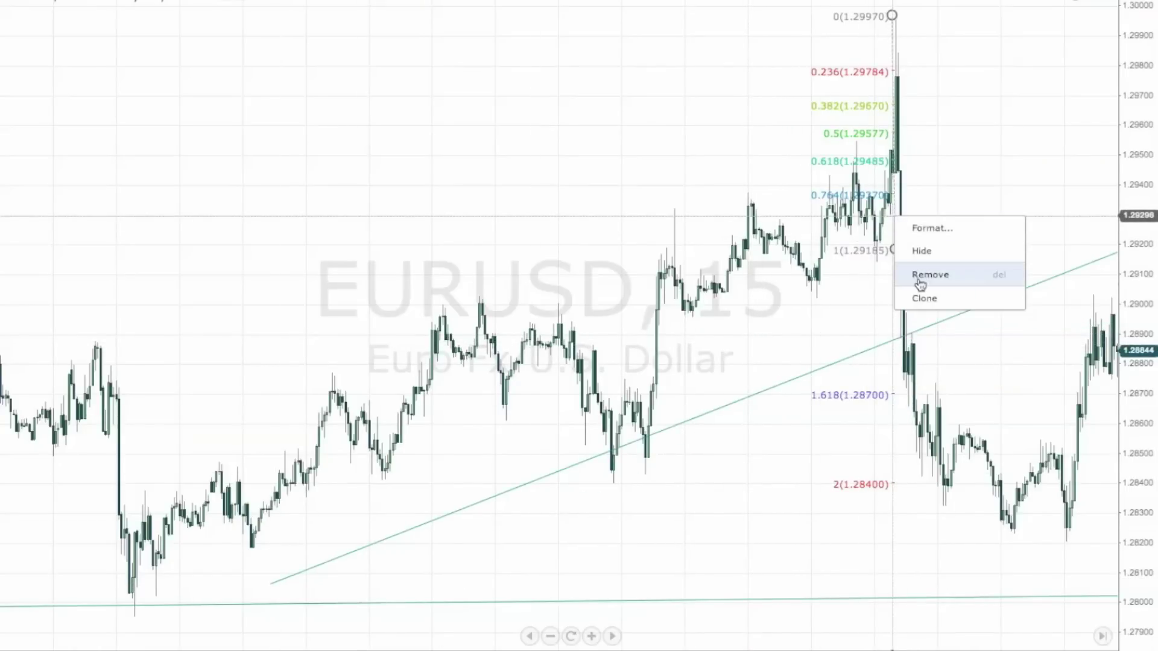
left_click(930, 275)
scroll(711, 486, "right", 5)
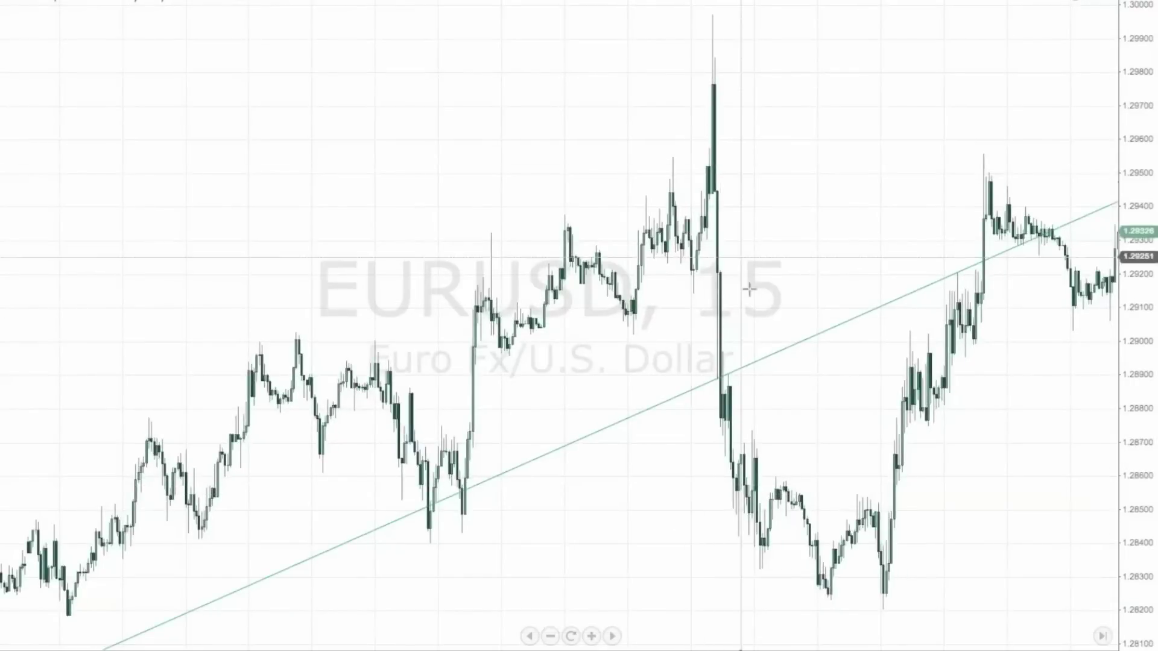
- Steepen the ray by moving its starting anchor to about 1.2819, touching the low just before the sharp price jump
scroll(748, 290, "up", 5)
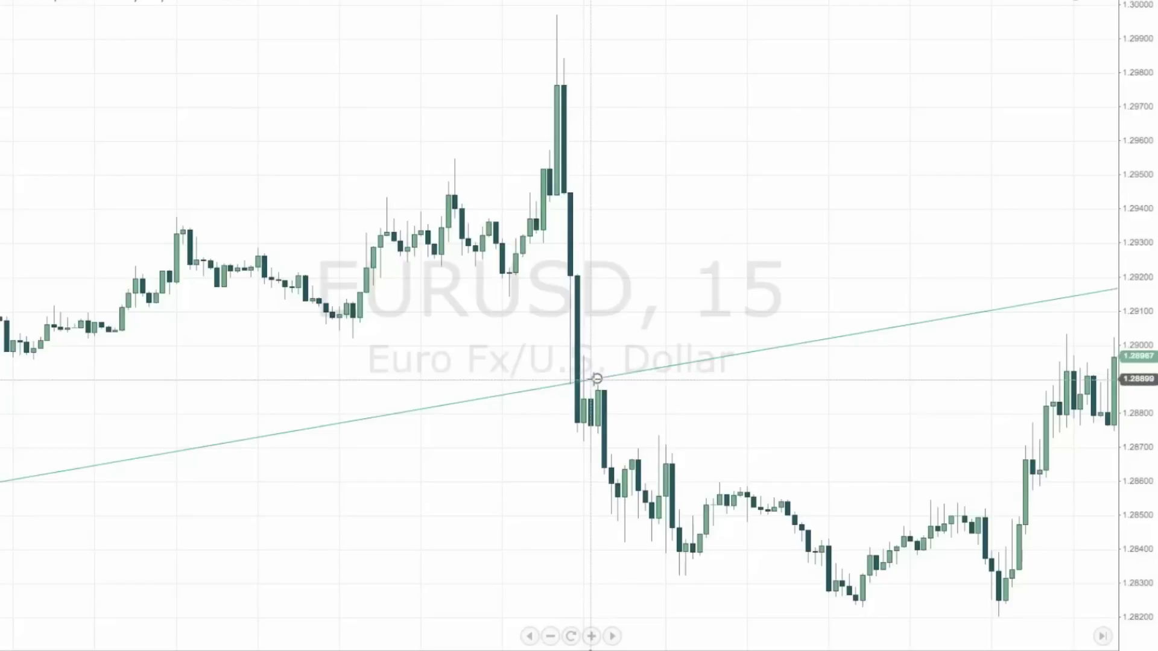
scroll(597, 378, "down", 10)
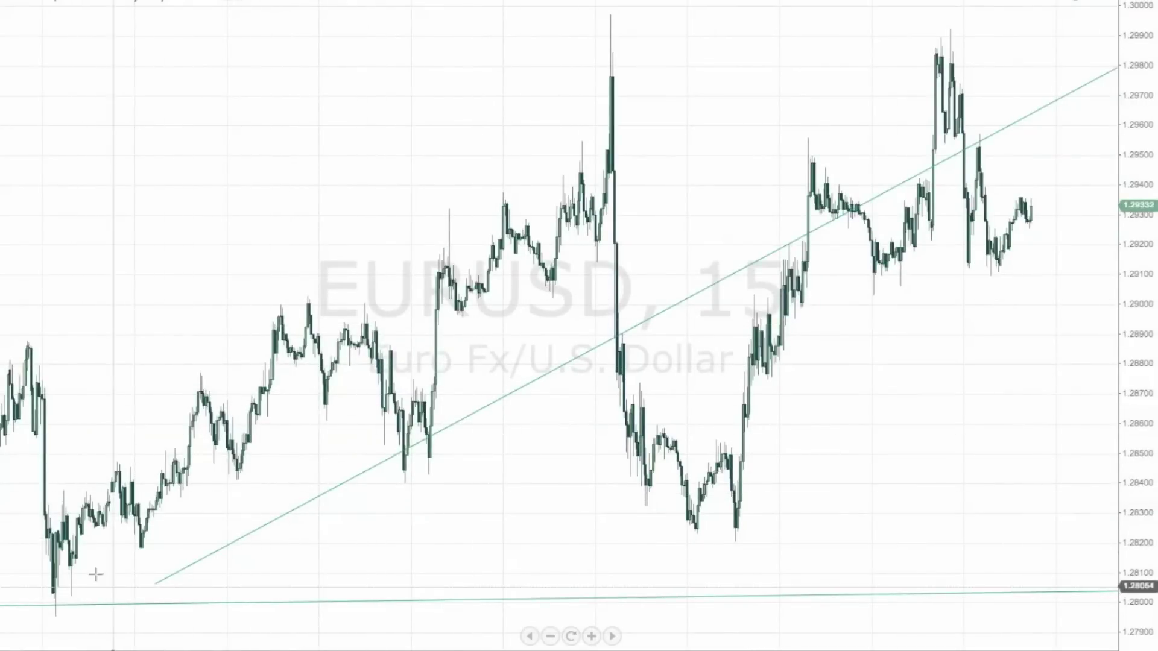
left_click(188, 568)
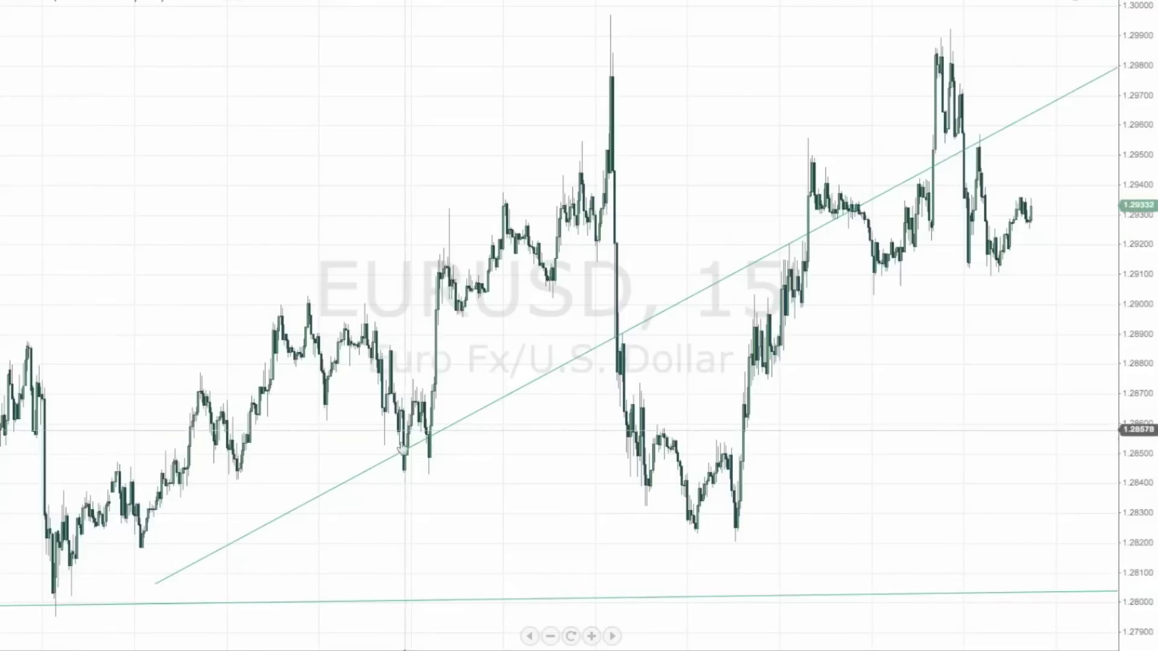
scroll(360, 558, "down", 2)
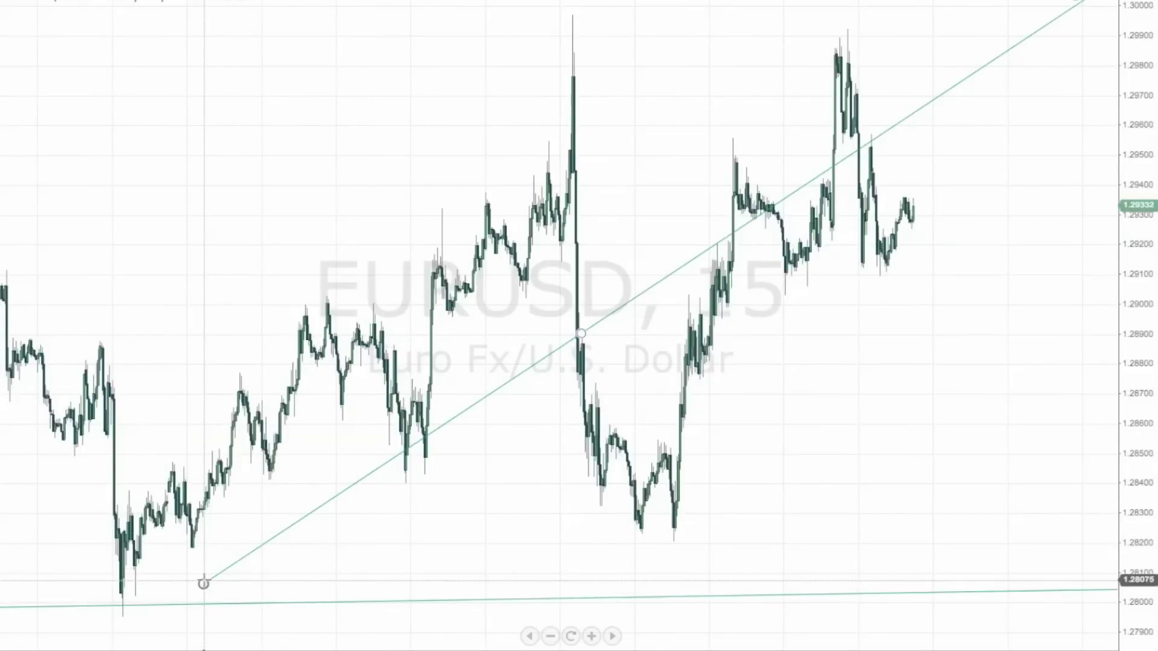
left_click_drag(204, 583, 349, 546)
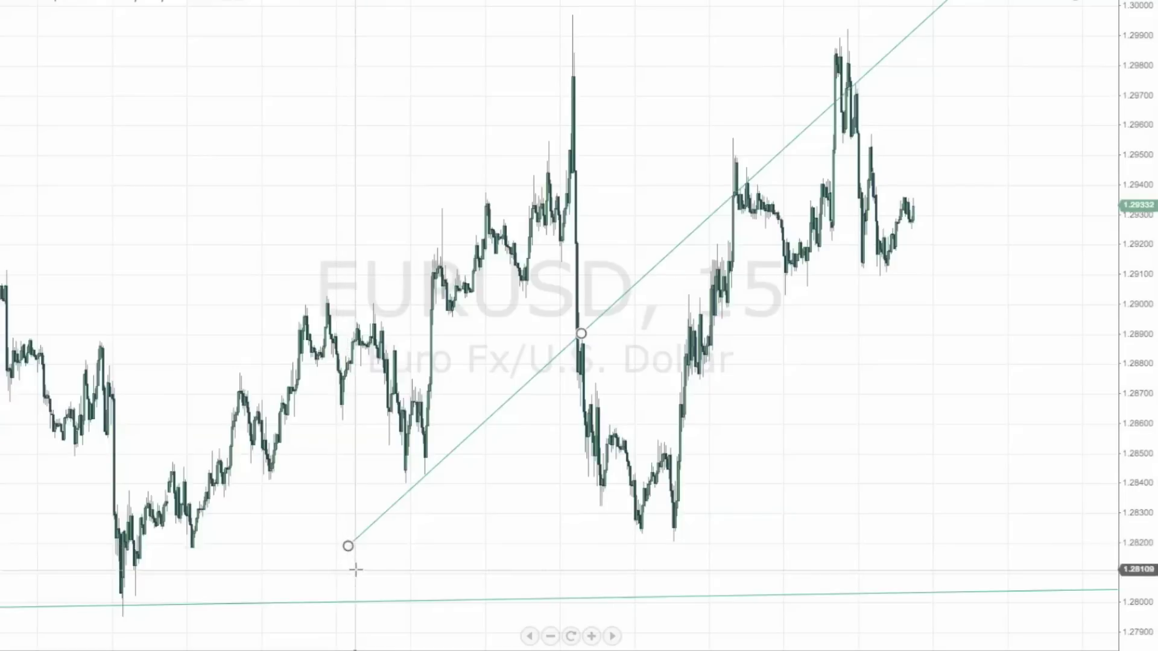
- Move the ray's starting anchor back in time to about 1.2813, before the lowest trough, so the line crosses the successive lows
left_click_drag(348, 546, 87, 564)
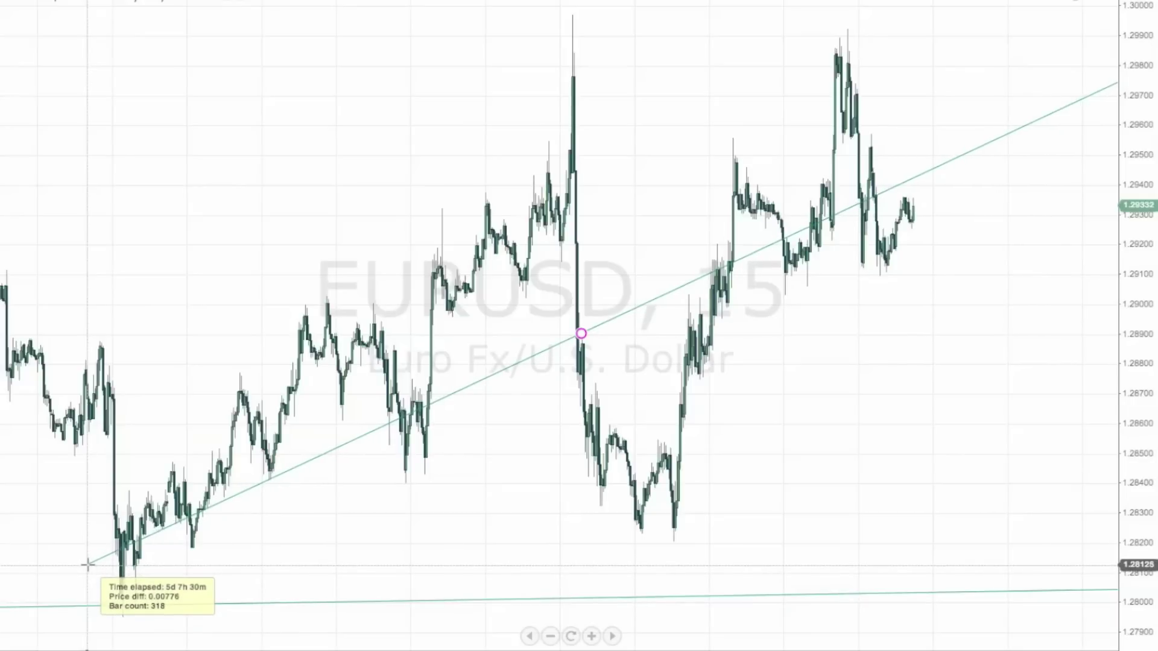
left_click_drag(87, 565, 86, 565)
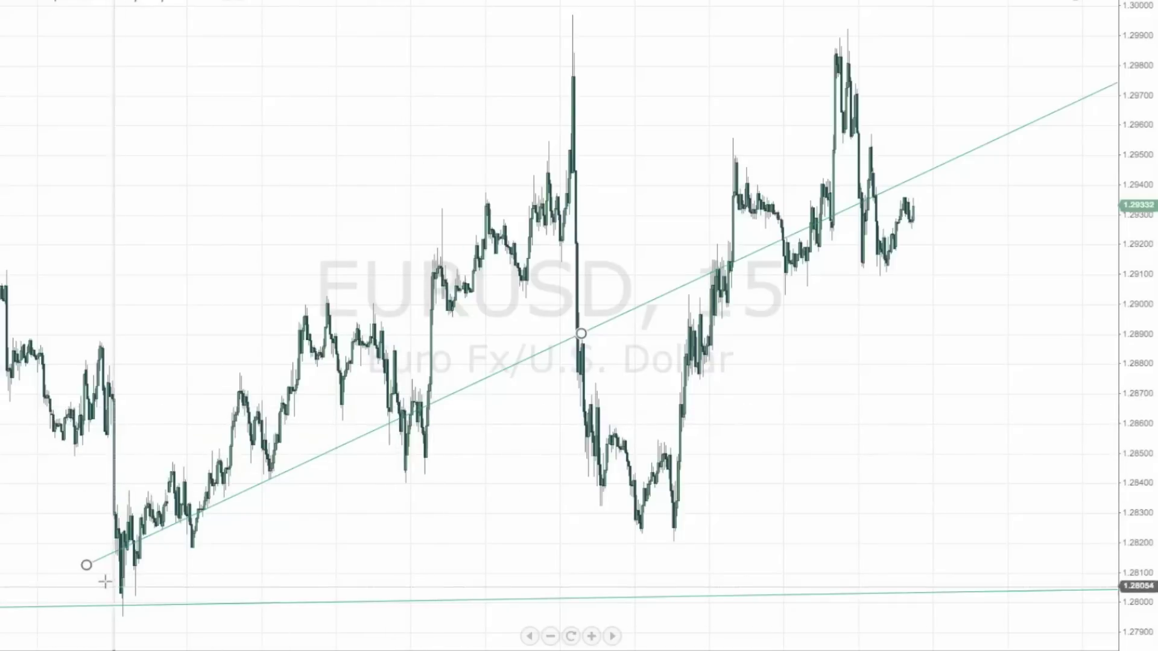
left_click_drag(86, 562, 88, 561)
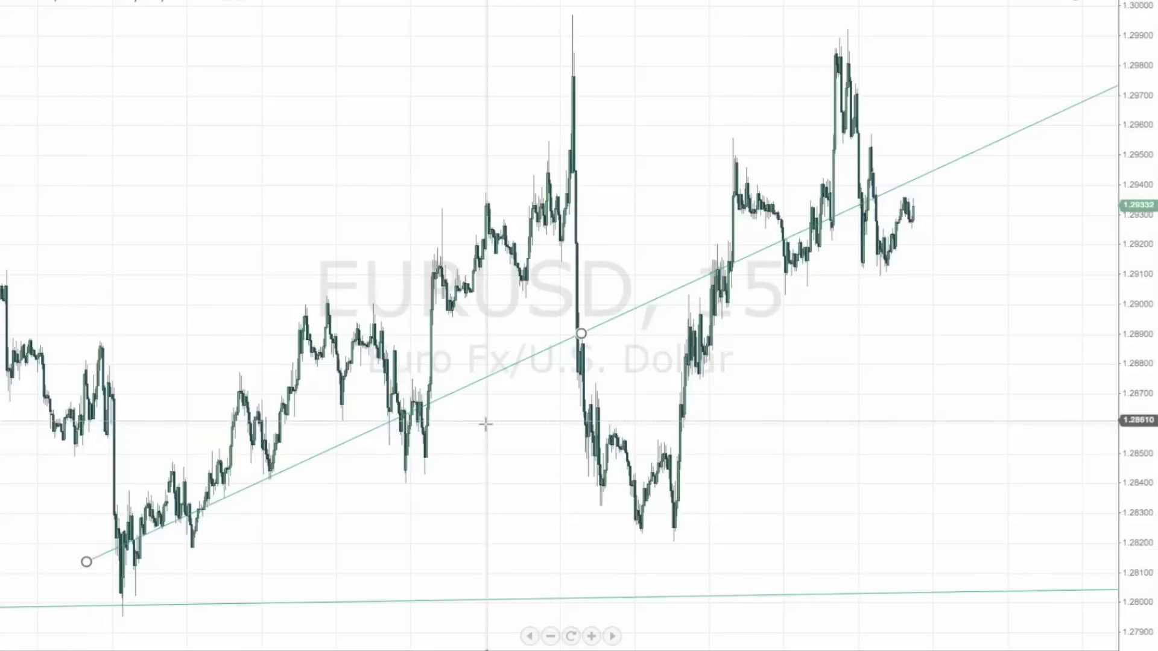
- Try the ray's starting anchor at about 1.2802 along the earliest lows, and return it to about 1.2813
left_click_drag(86, 562, 106, 596)
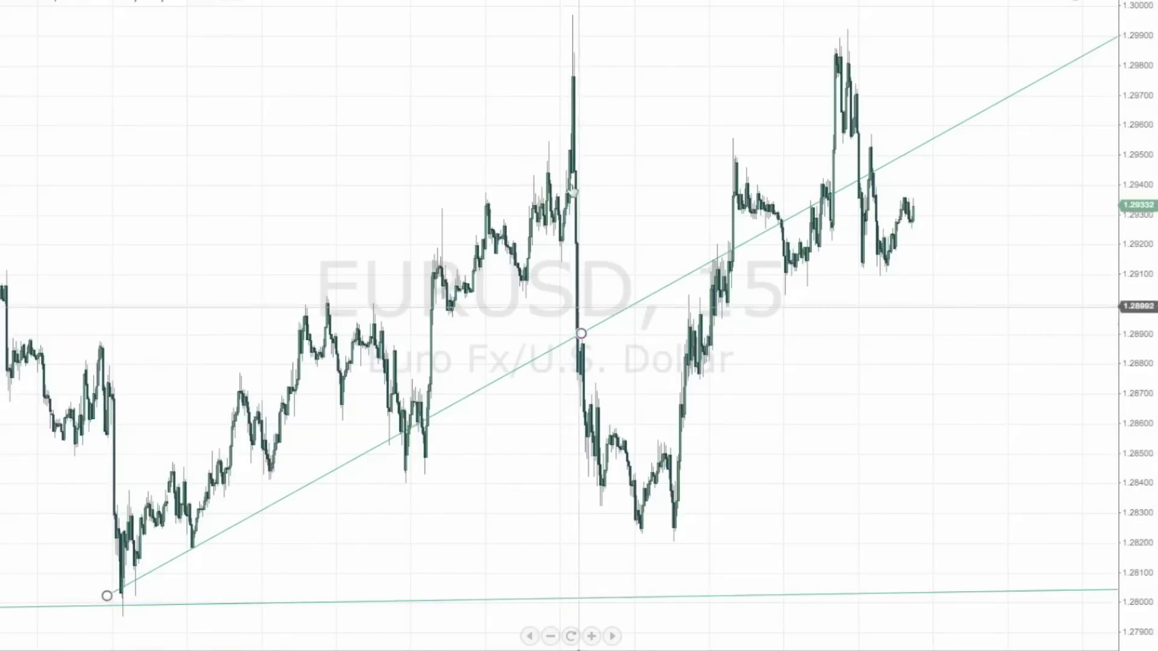
scroll(563, 360, "up", 1)
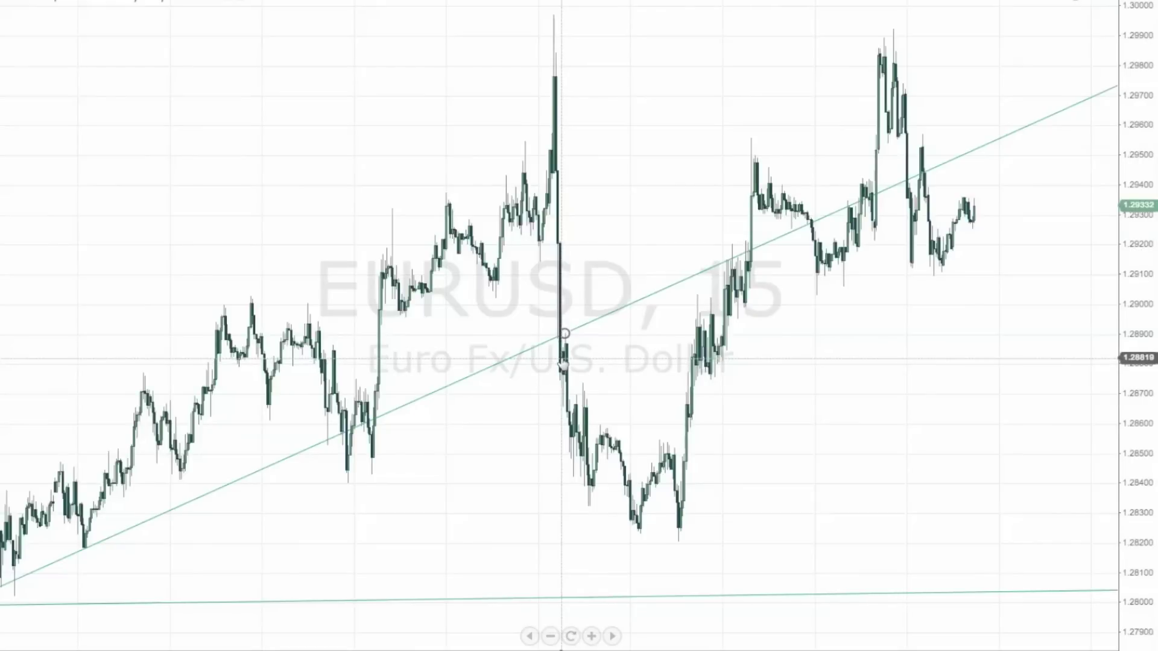
scroll(563, 361, "down", 2)
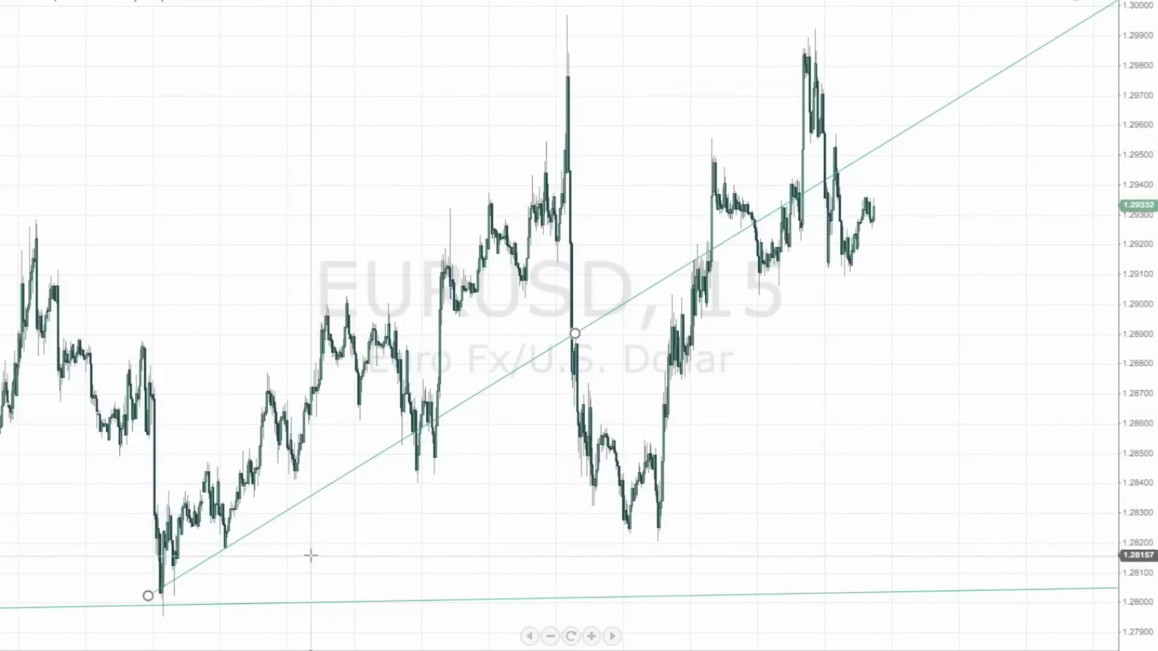
left_click_drag(148, 596, 132, 564)
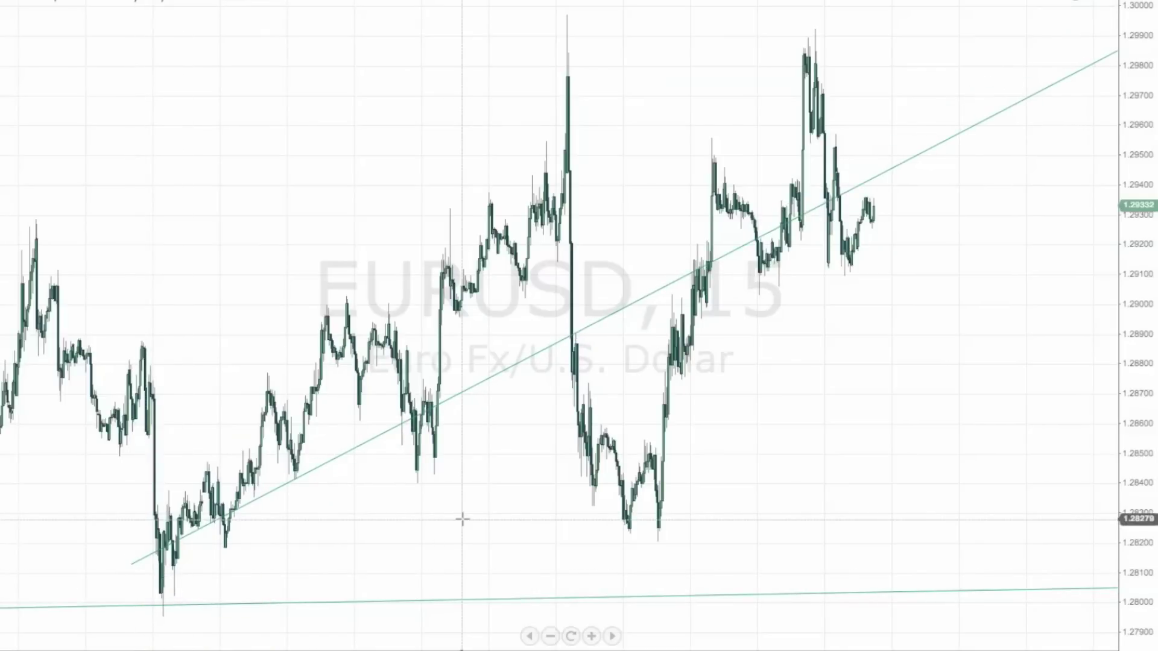
- Draw a Fibonacci retracement from the ray directly below the spike at 1.28888 up to the spike's high at 1.29969
scroll(462, 518, "up", 3)
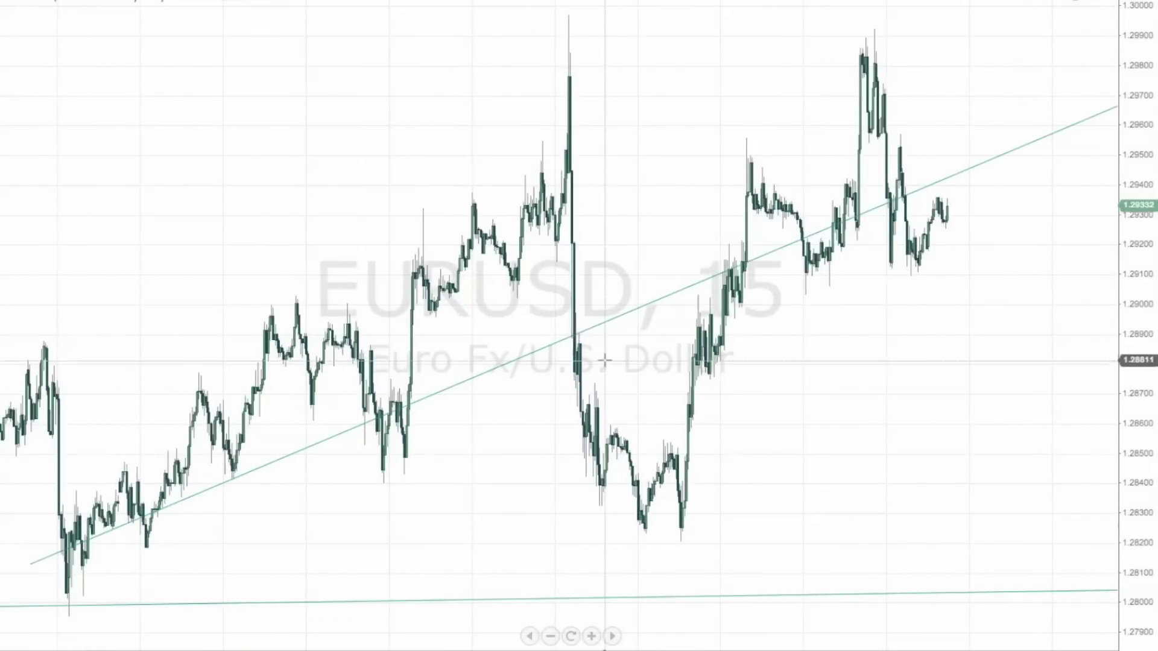
scroll(605, 360, "up", 5)
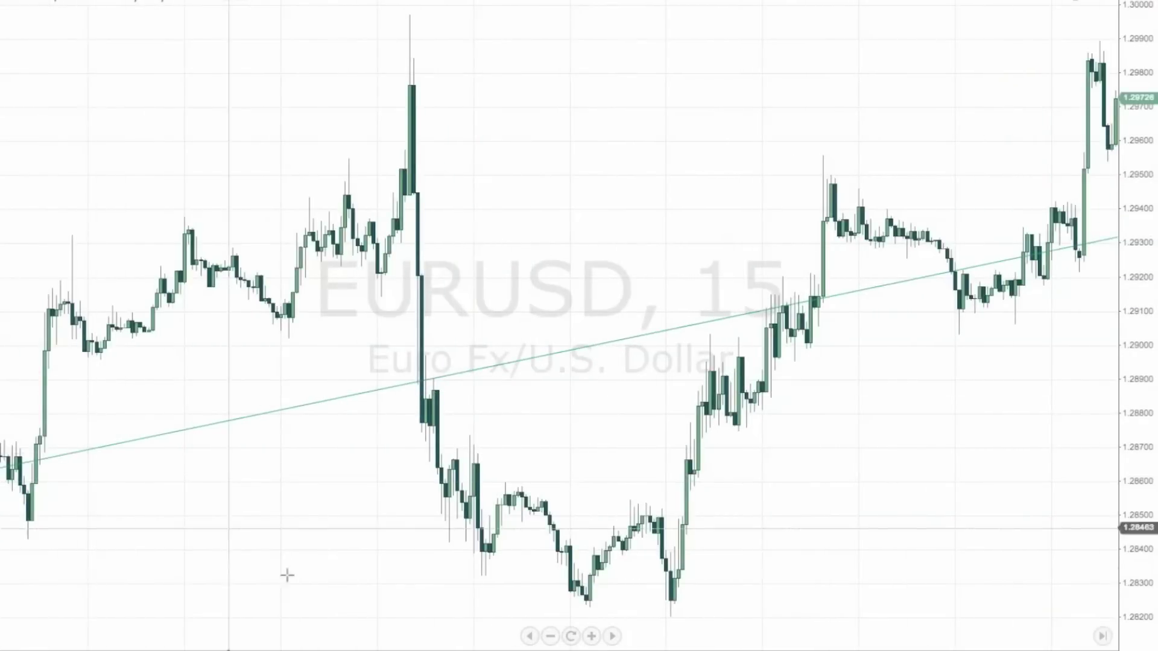
left_click(412, 381)
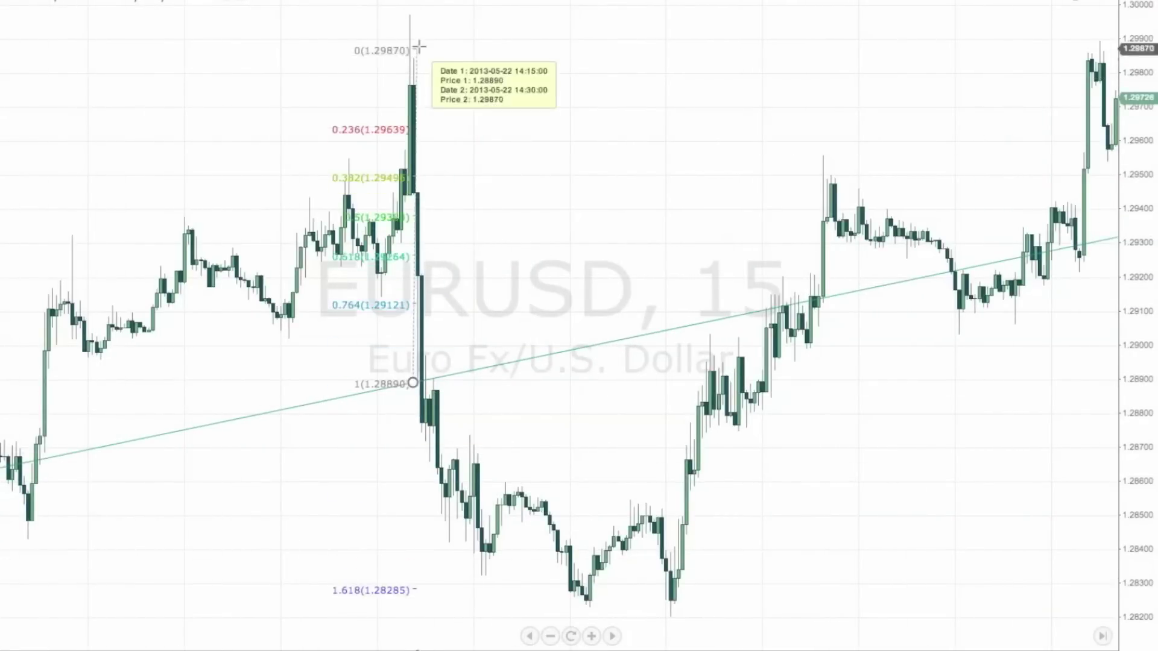
left_click(386, 14)
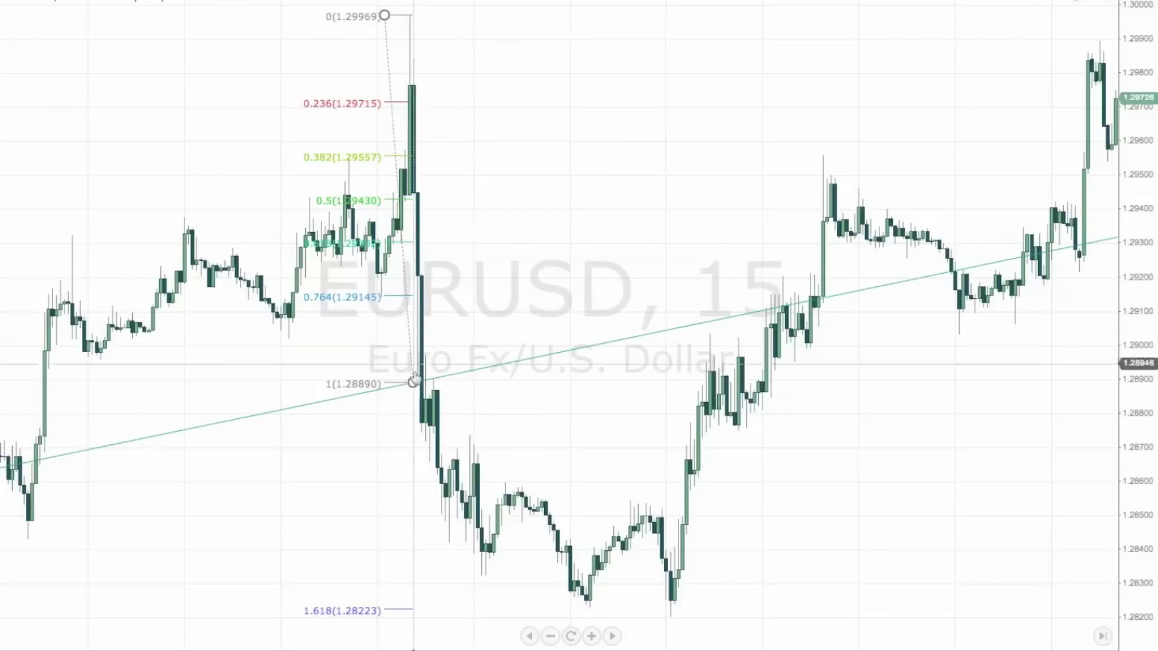
mouse_move(412, 382)
left_mouse_down()
mouse_move(410, 21)
mouse_move(409, 384)
left_mouse_up()
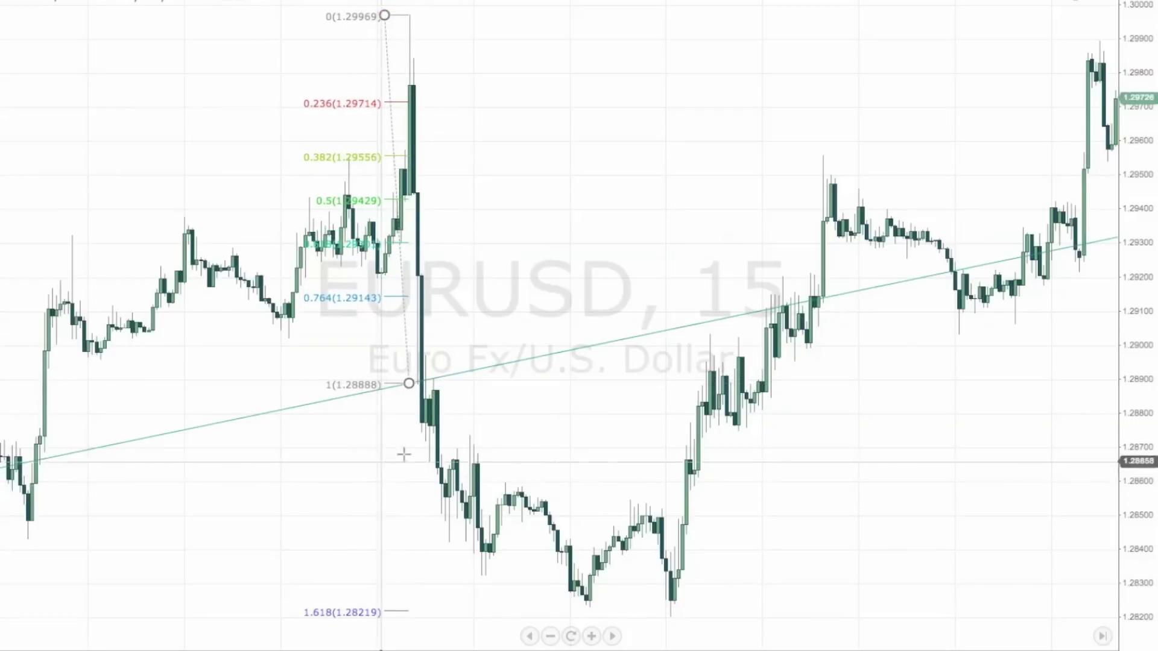
- Examine the 1.618 and 2 Fibonacci targets below the neckline, compressing the price scale to show both and restoring it
scroll(408, 427, "down", 2)
scroll(374, 540, "down", 2)
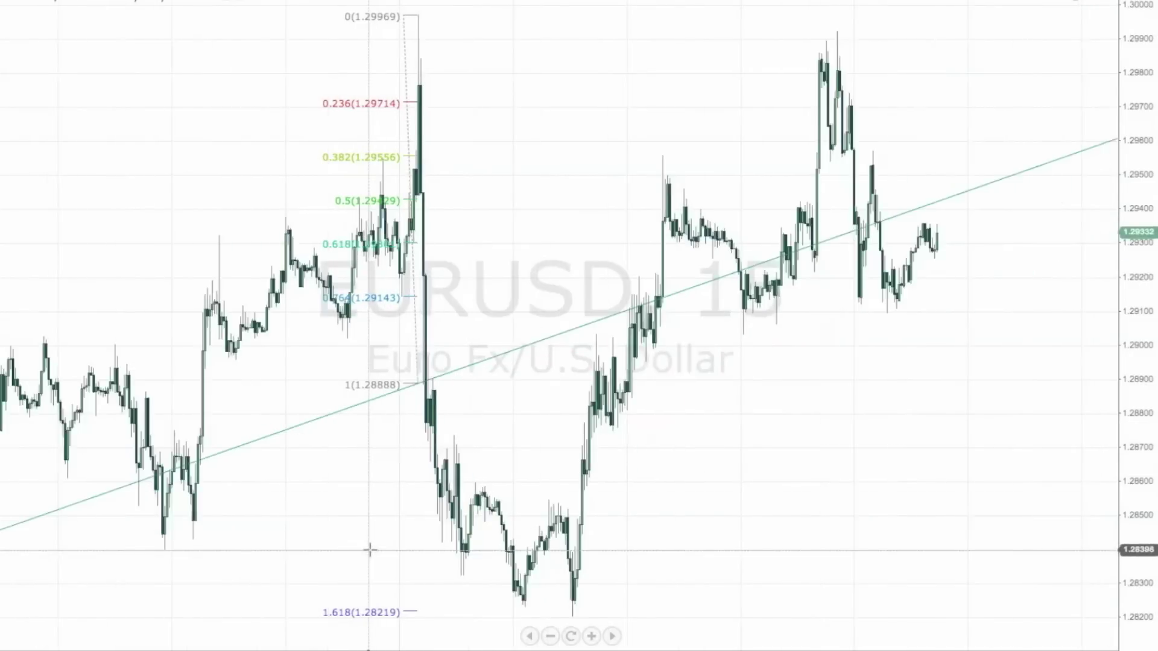
left_click(420, 614)
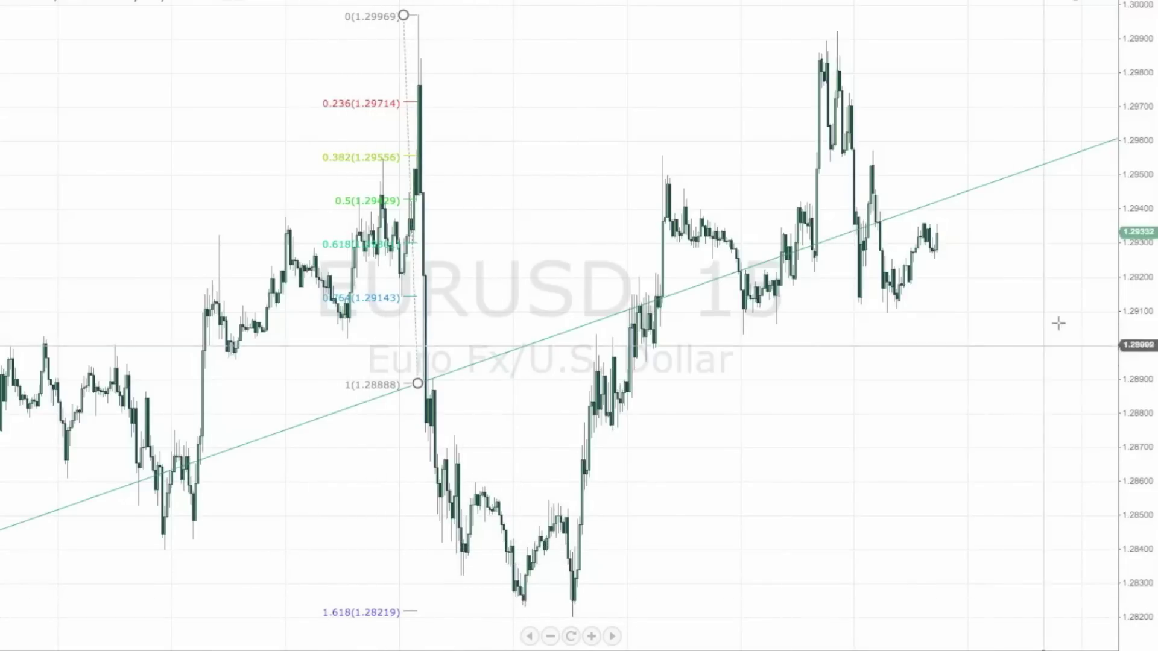
left_click_drag(1145, 310, 1113, 582)
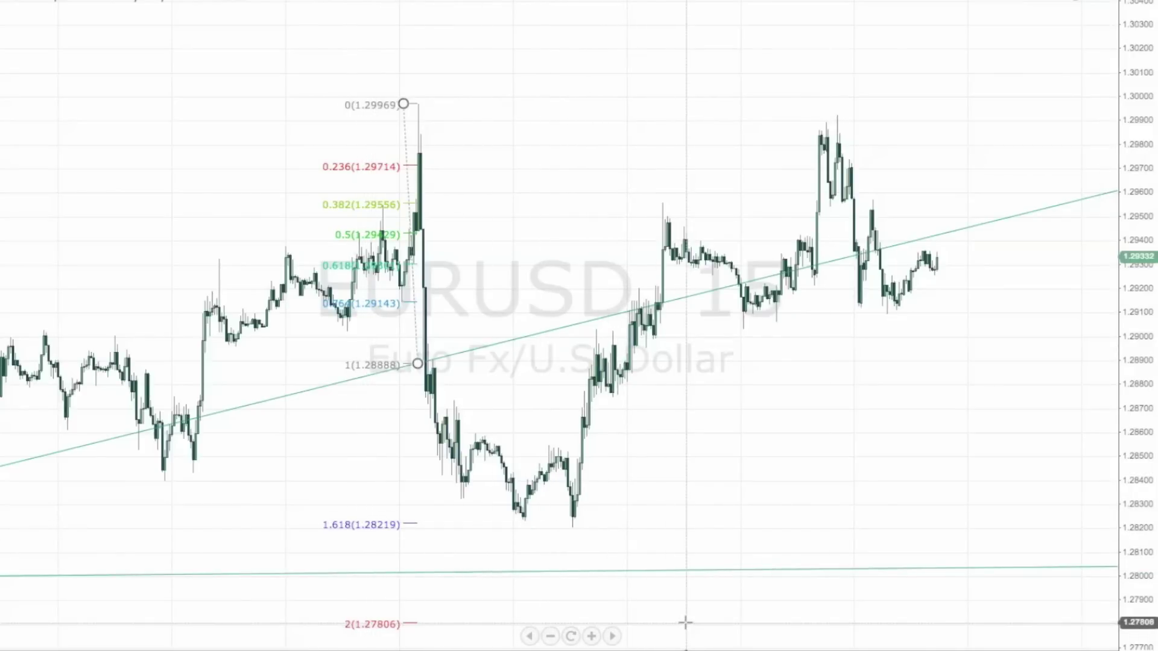
left_click_drag(1142, 392, 1132, 406)
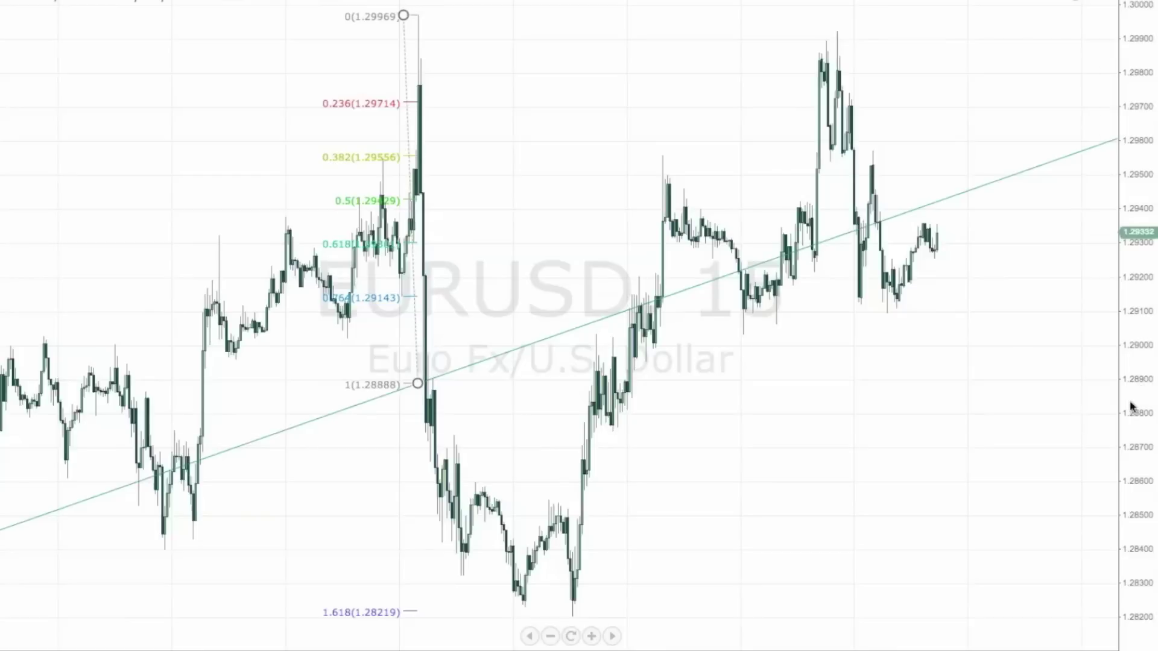
- Re-anchor the neckline ray to run from the spike's high at about 1.2997 steeply down through about 1.2875
scroll(555, 425, "down", 3)
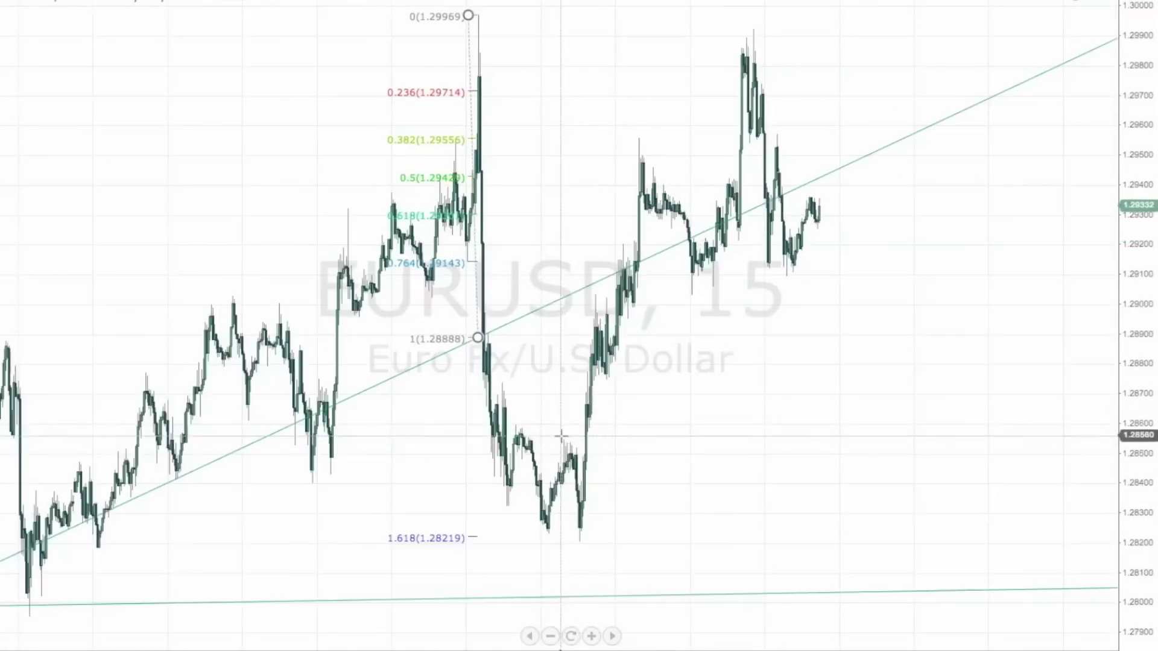
left_click_drag(106, 512, 478, 15)
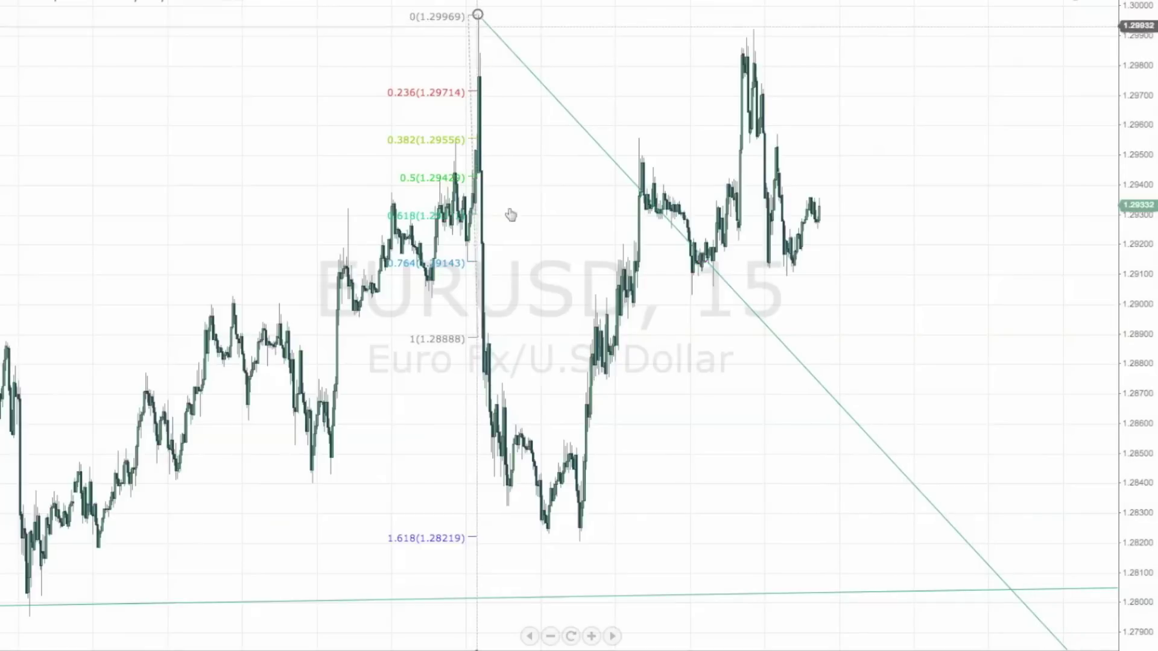
left_click_drag(704, 258, 439, 451)
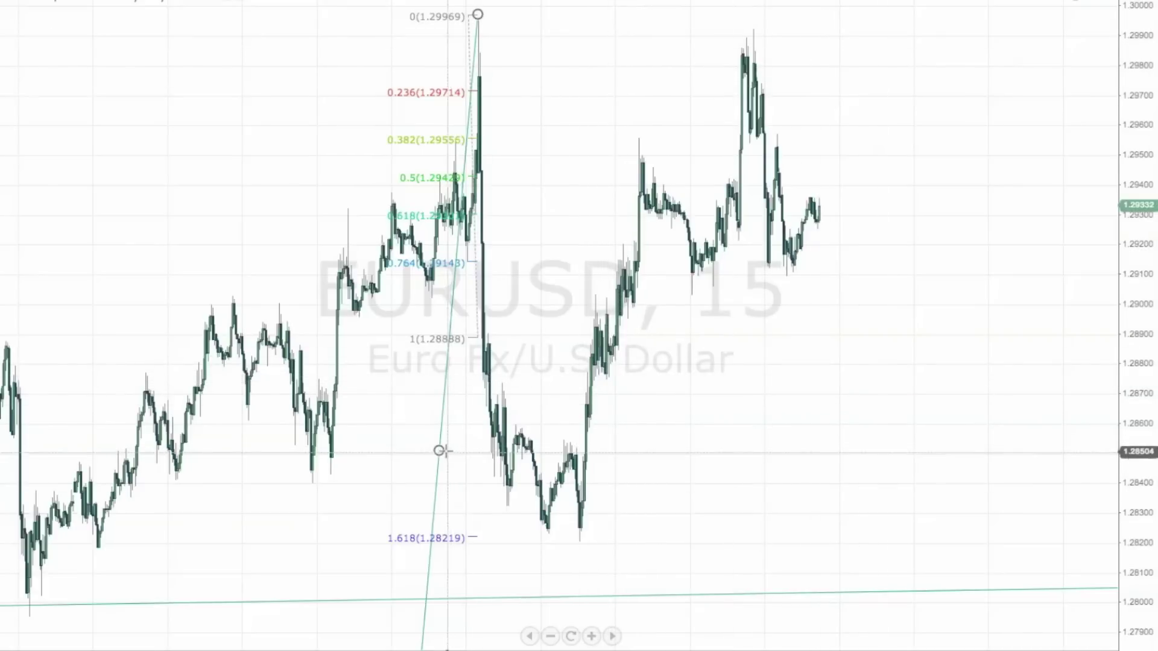
left_click_drag(470, 451, 606, 379)
left_click(574, 483)
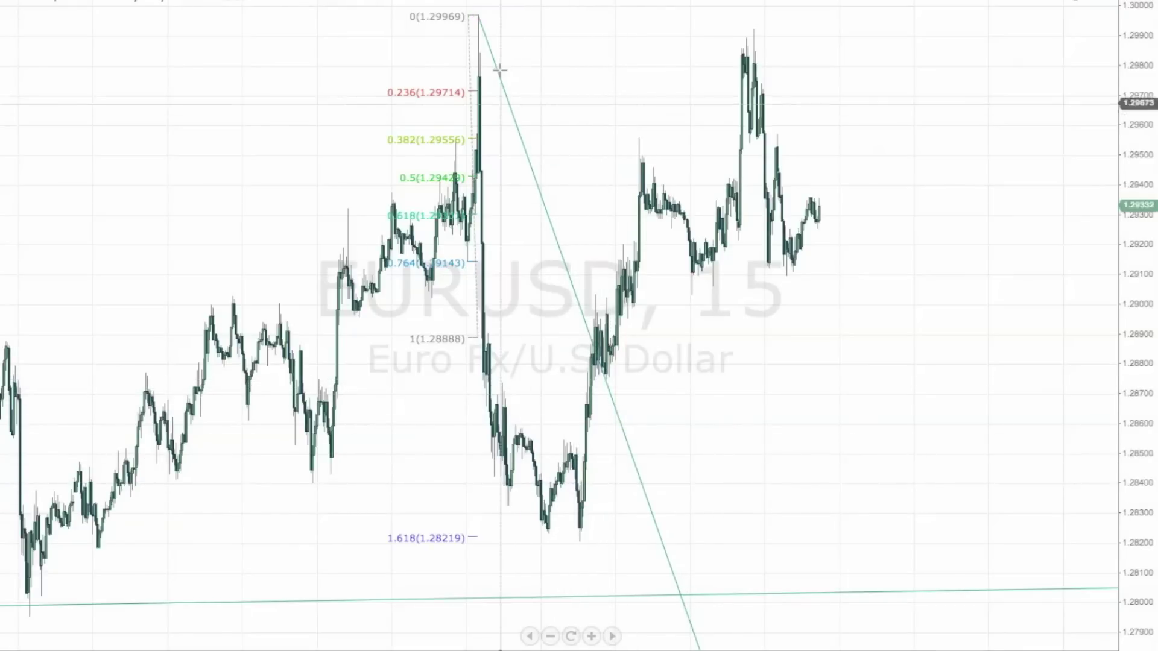
scroll(516, 340, "up", 2)
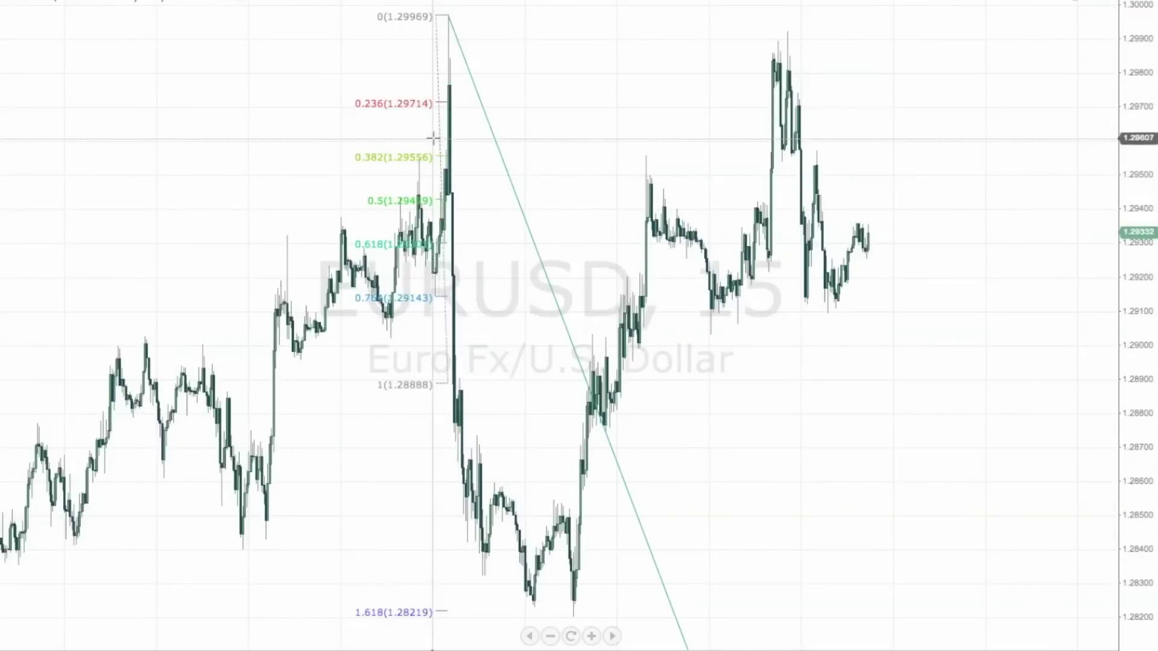
- Replace the Fibonacci retracement with one from the falling neckline at 1.28992 down to the inverse pattern's low at 1.28206
left_click(470, 198)
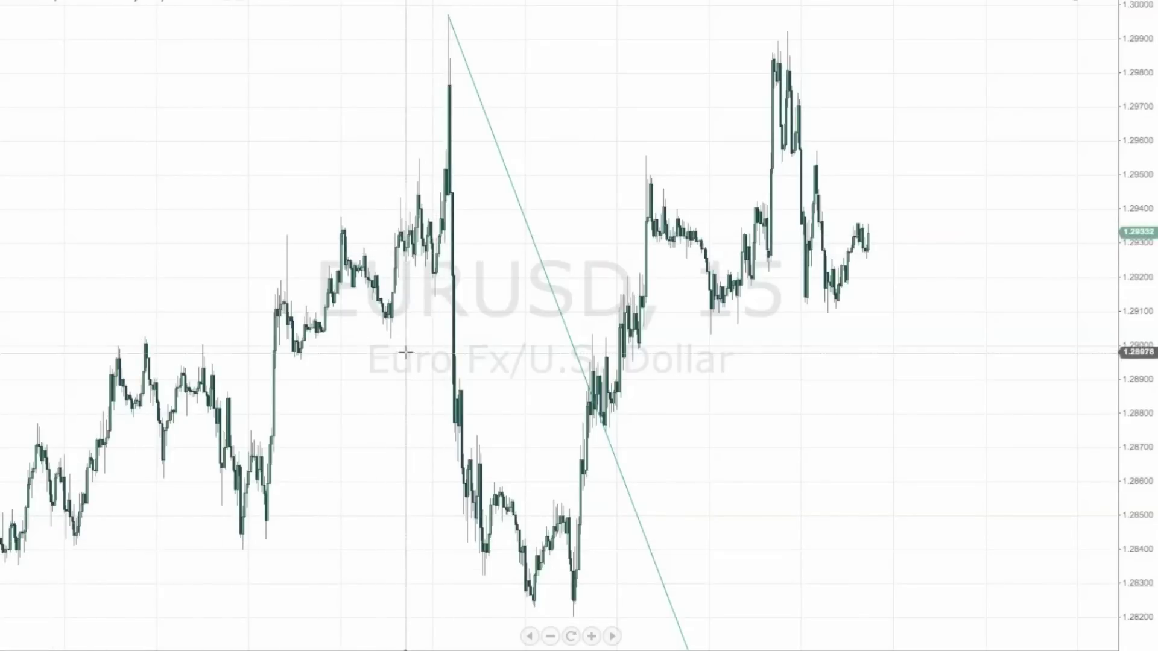
scroll(460, 477, "up", 3)
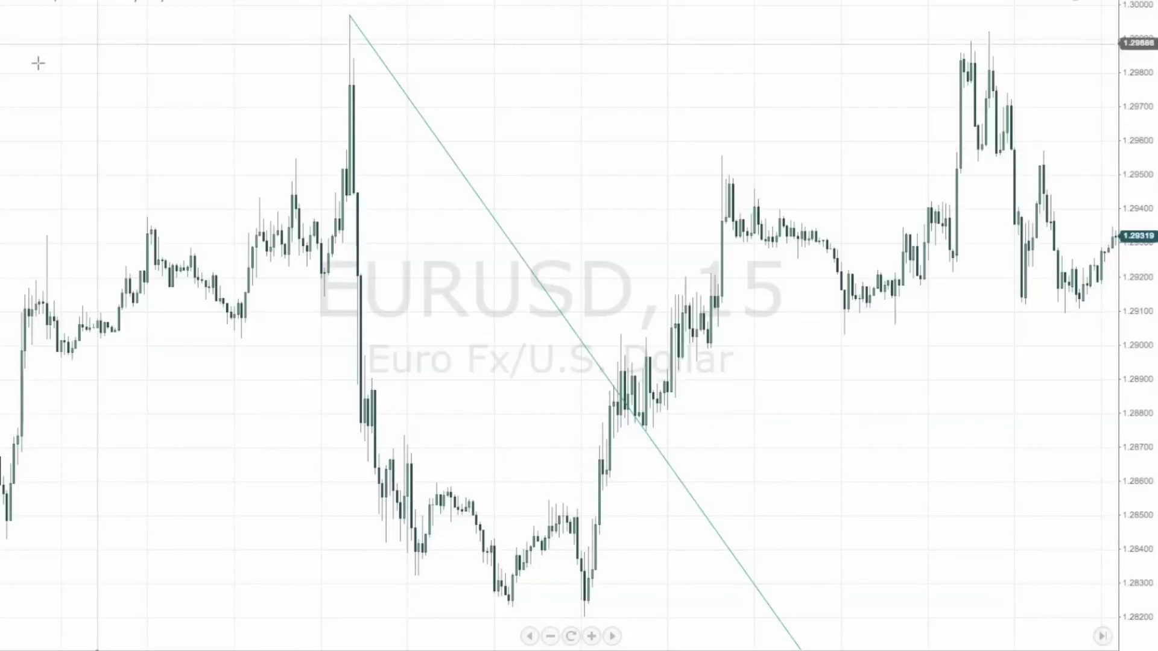
left_click(1, 71)
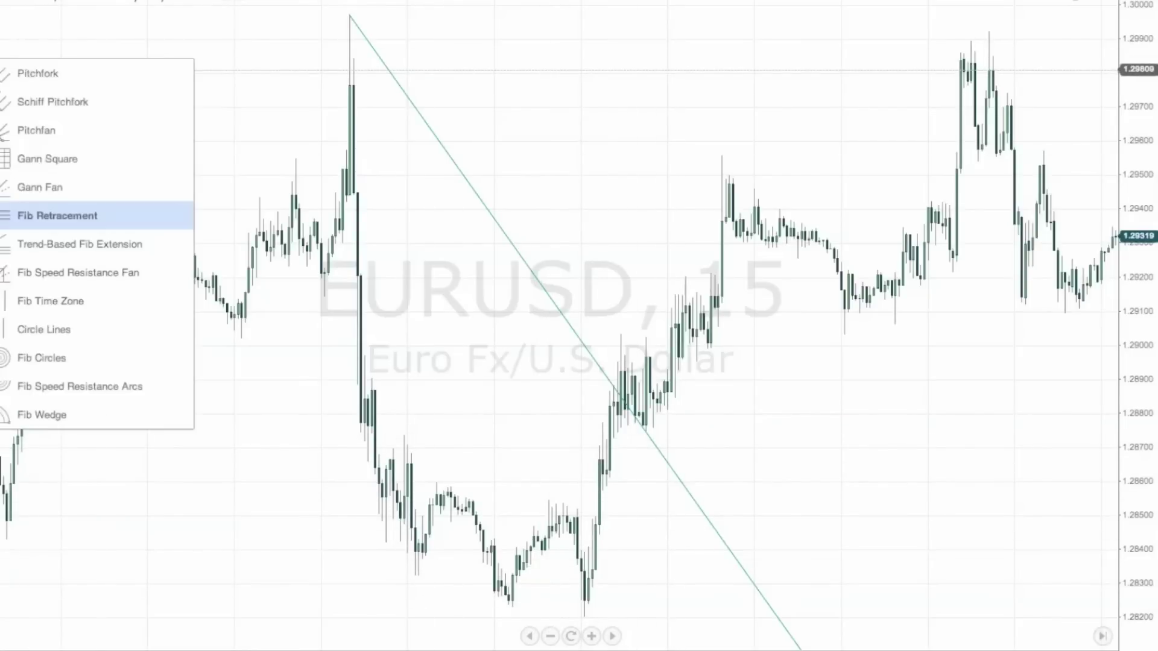
left_click(27, 223)
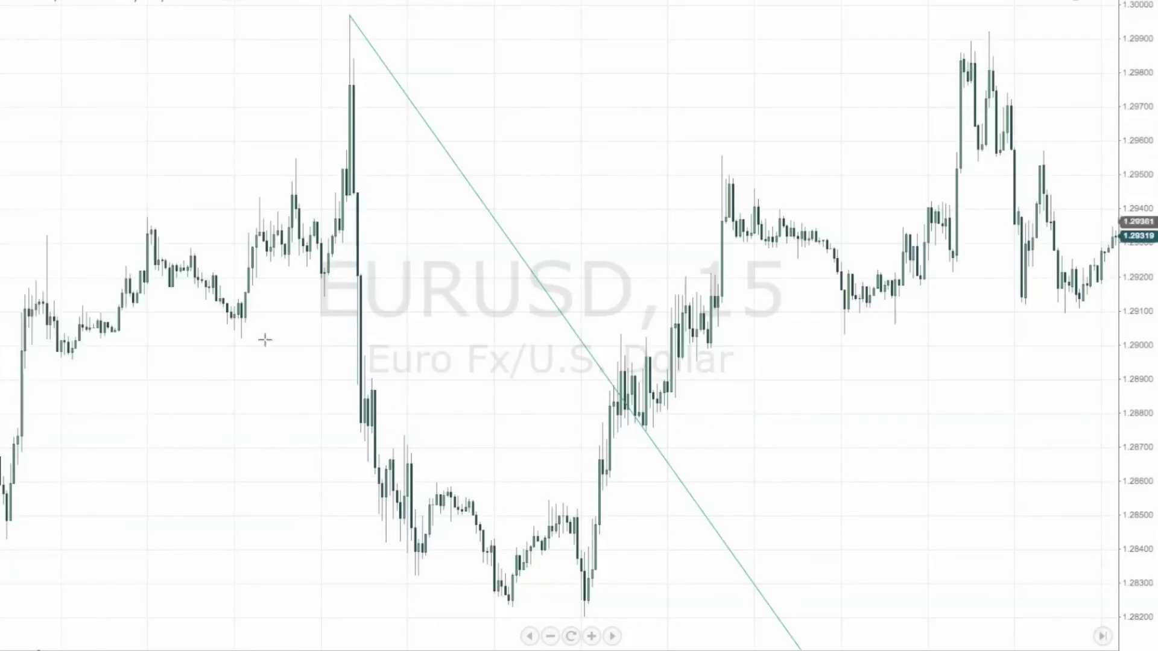
left_click(587, 351)
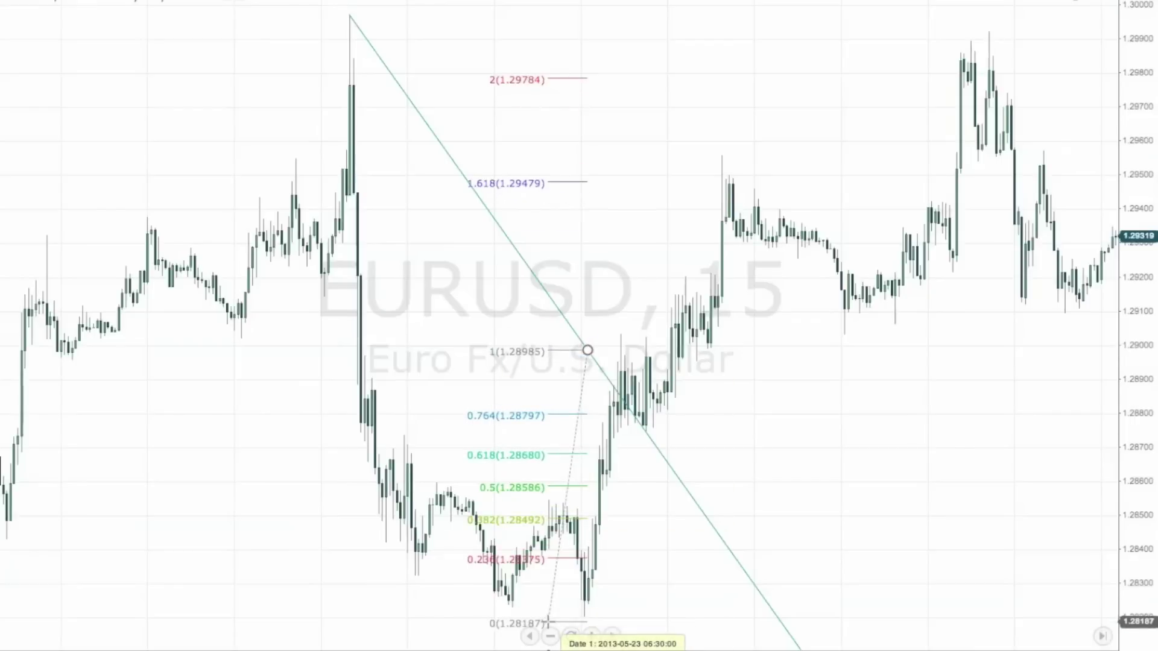
left_click(548, 617)
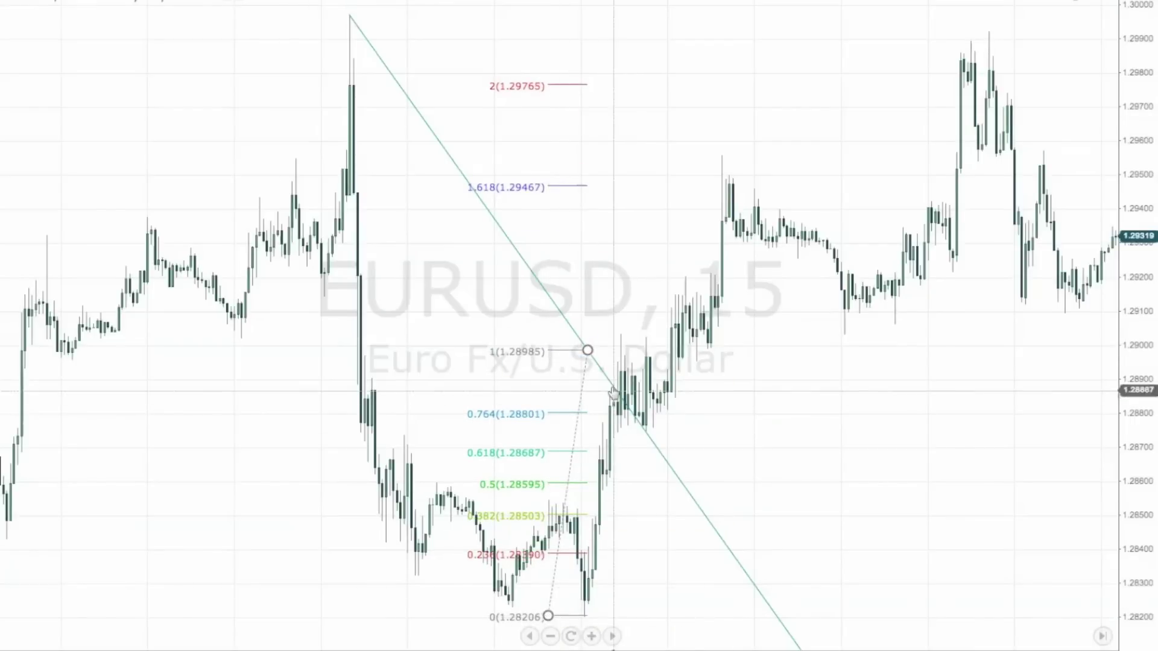
mouse_move(588, 350)
left_mouse_down()
mouse_move(585, 499)
mouse_move(584, 348)
left_mouse_up()
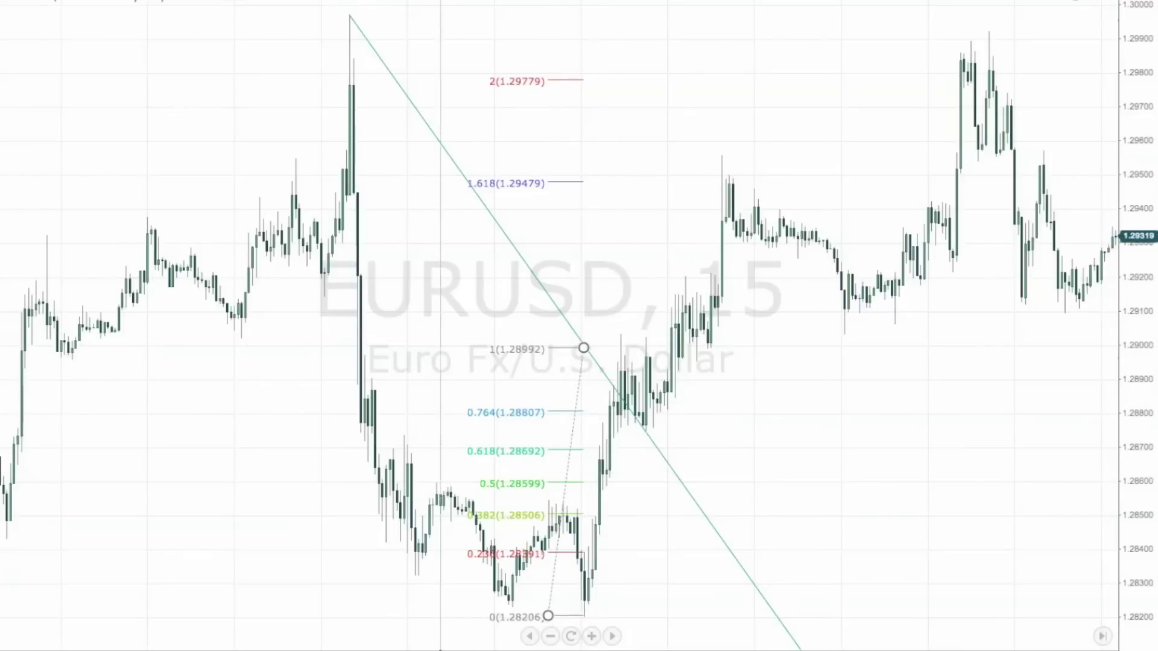
- Re-anchor the neckline ray to rise from about 1.2880 beneath the recent lows through the last rebound high at about 1.2957
scroll(747, 516, "down", 1)
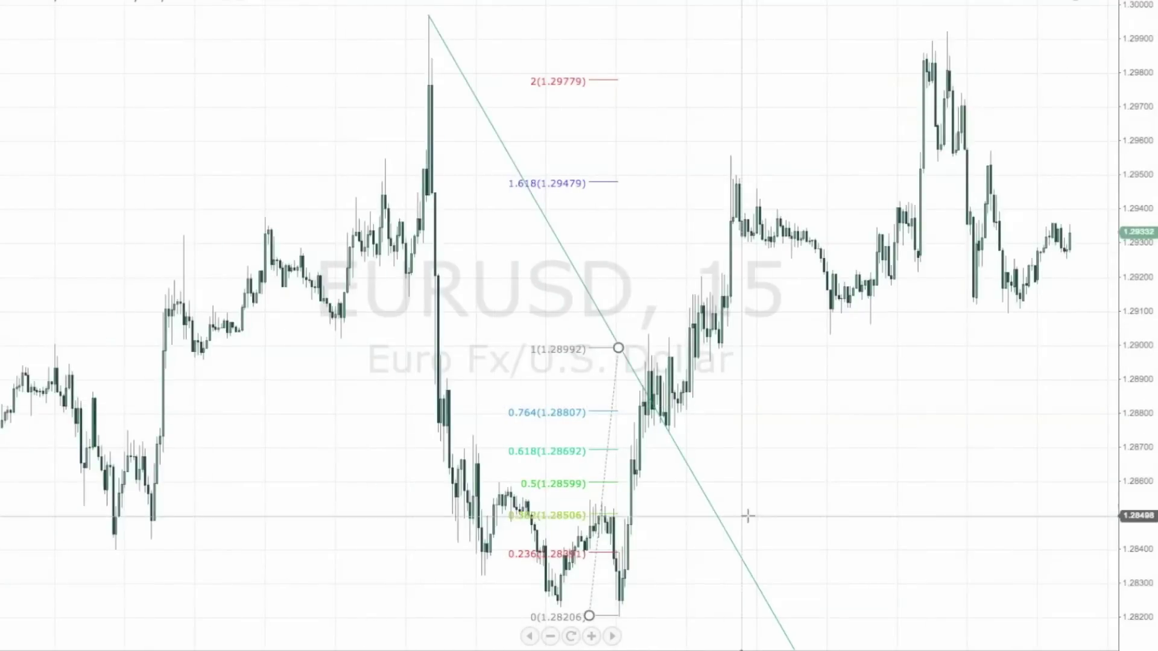
left_click_drag(668, 430, 993, 153)
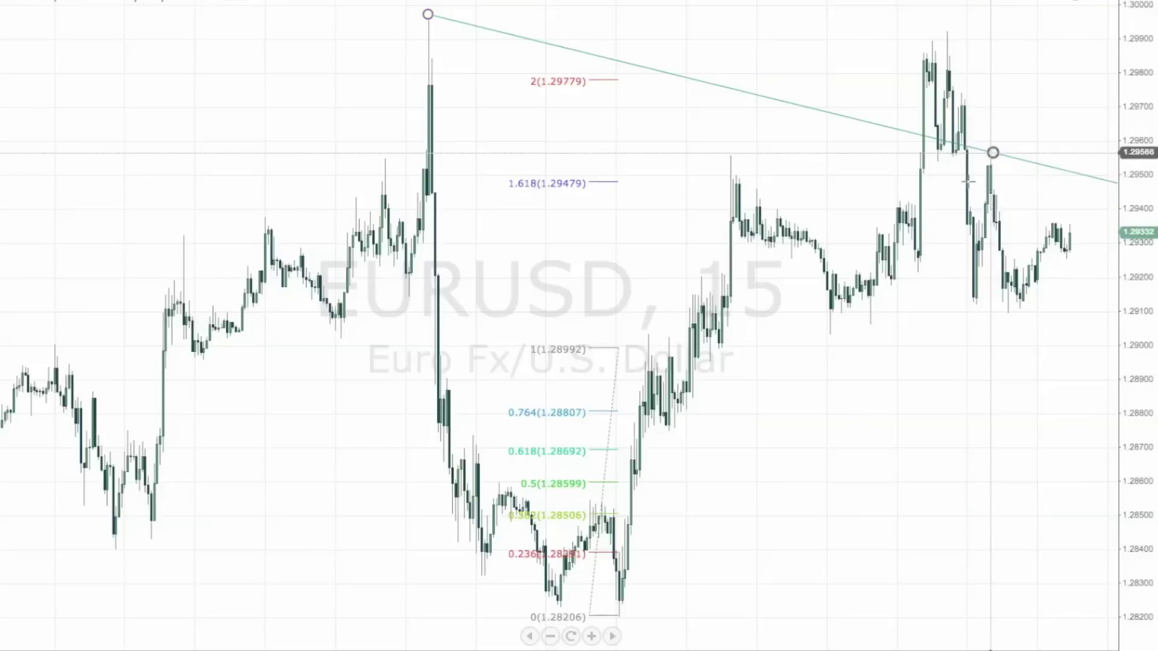
left_click_drag(427, 14, 799, 440)
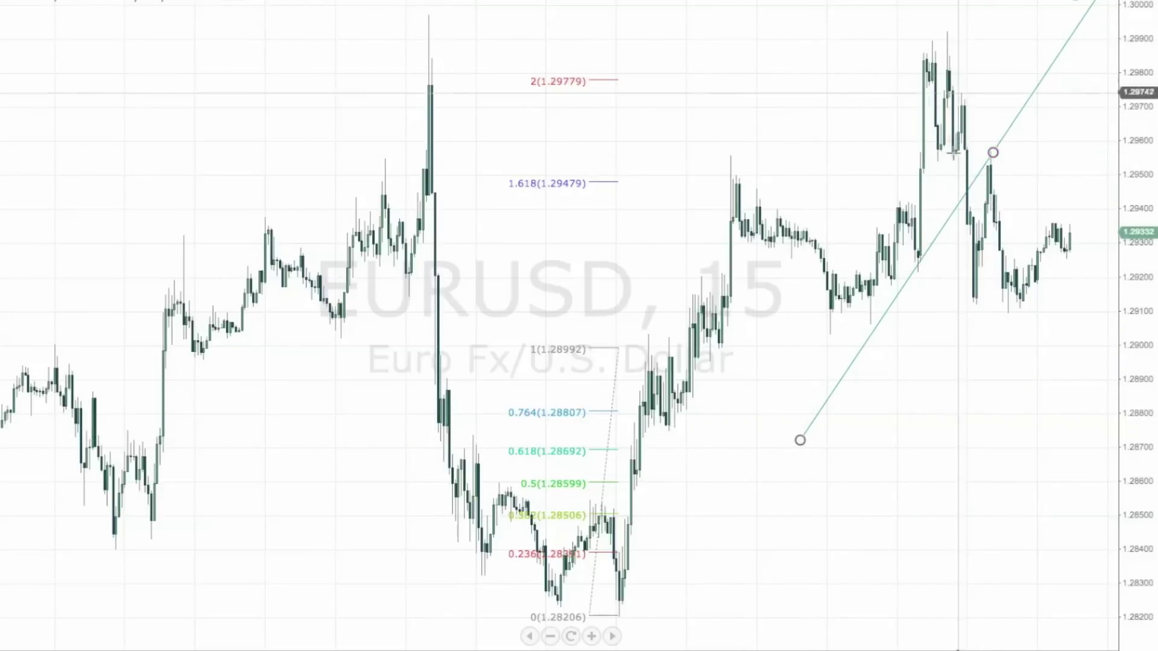
left_click_drag(992, 153, 990, 151)
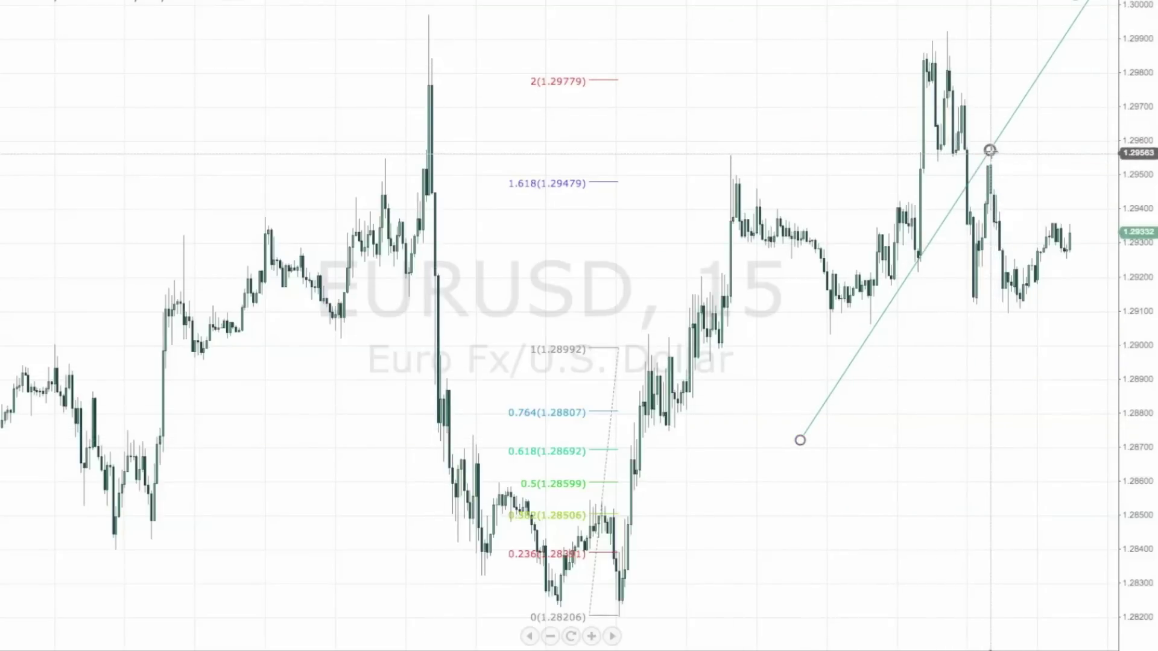
left_click_drag(799, 440, 798, 415)
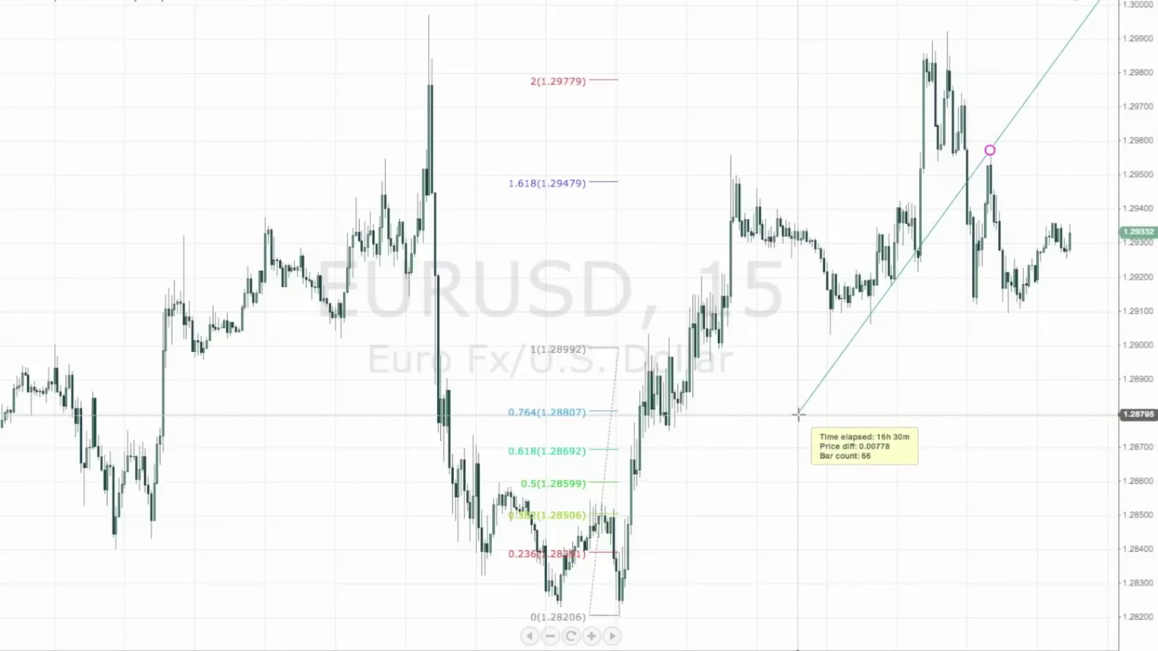
left_click_drag(798, 415, 798, 415)
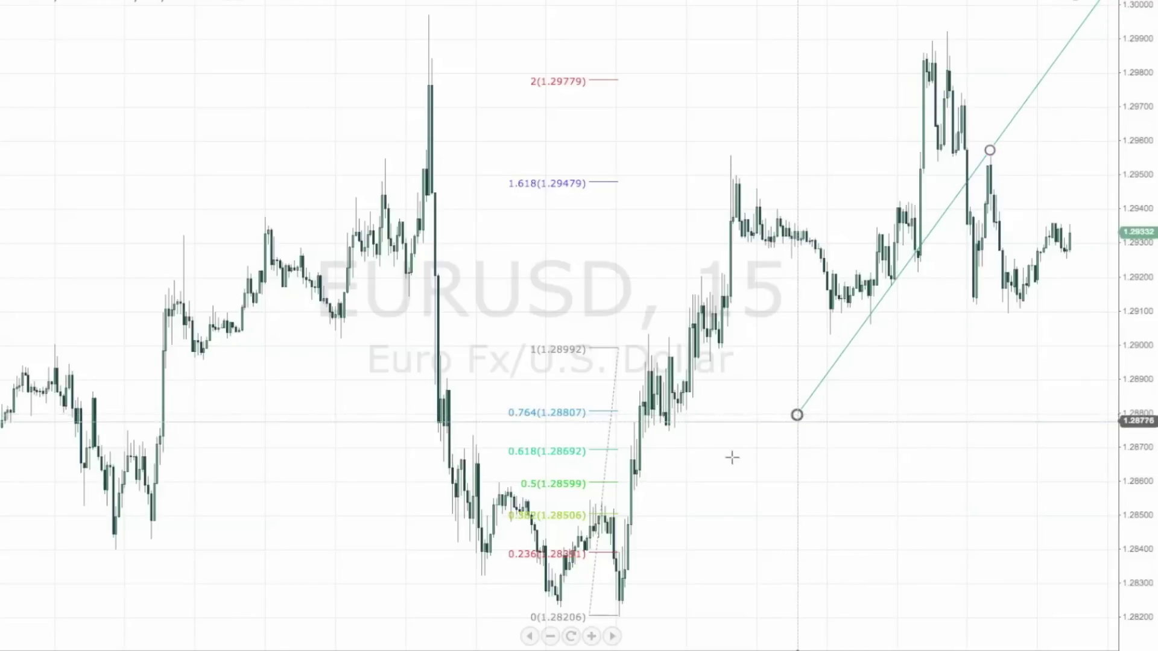
- Re-anchor the Fibonacci retracement to run from the rising neckline at 1.29405 up to the latest peak's high at 1.29921
left_click_drag(618, 348, 956, 194)
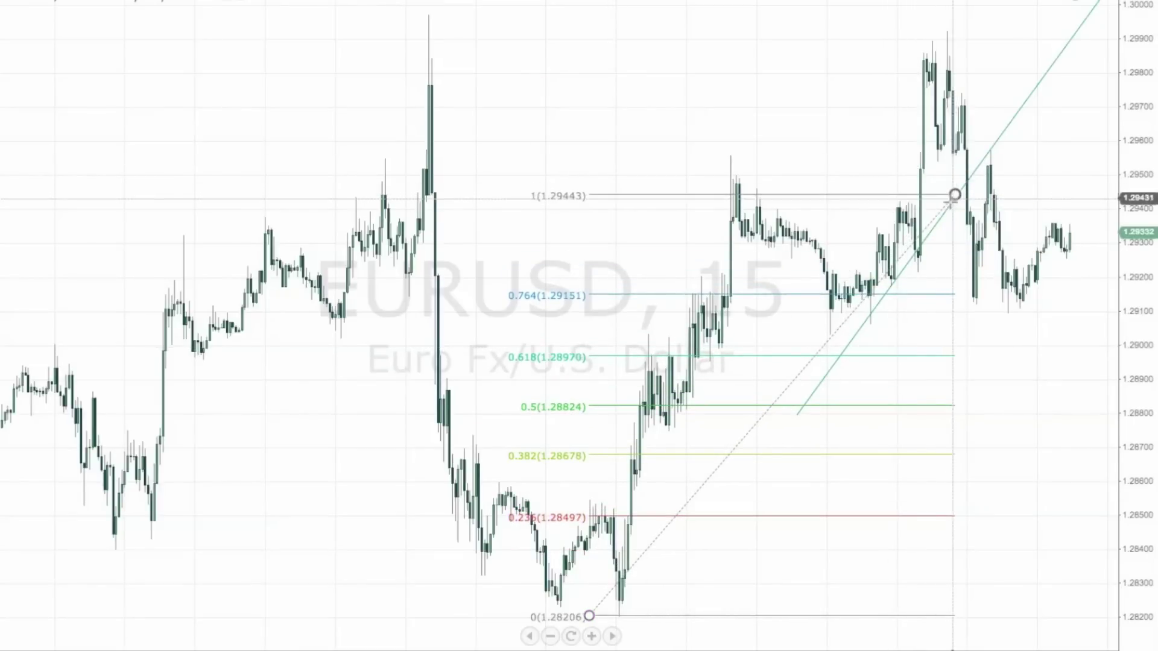
left_click_drag(589, 616, 886, 29)
mouse_move(954, 194)
left_mouse_down()
mouse_move(1019, 156)
mouse_move(946, 136)
mouse_move(947, 208)
left_mouse_up()
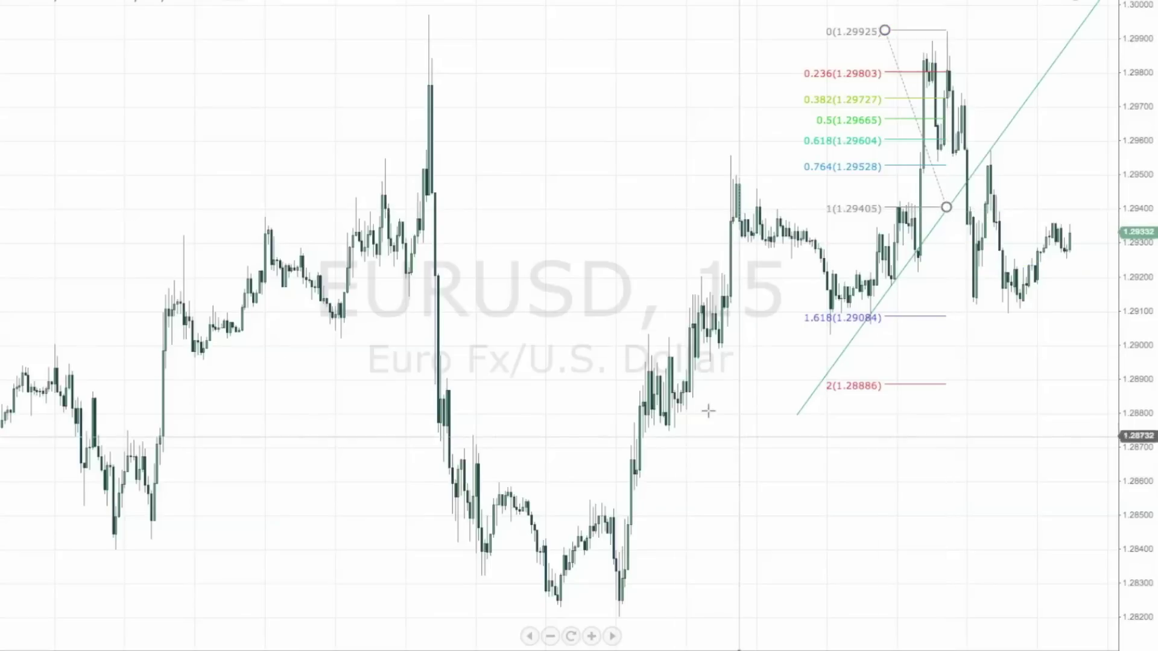
left_click_drag(885, 30, 888, 32)
left_click(935, 300)
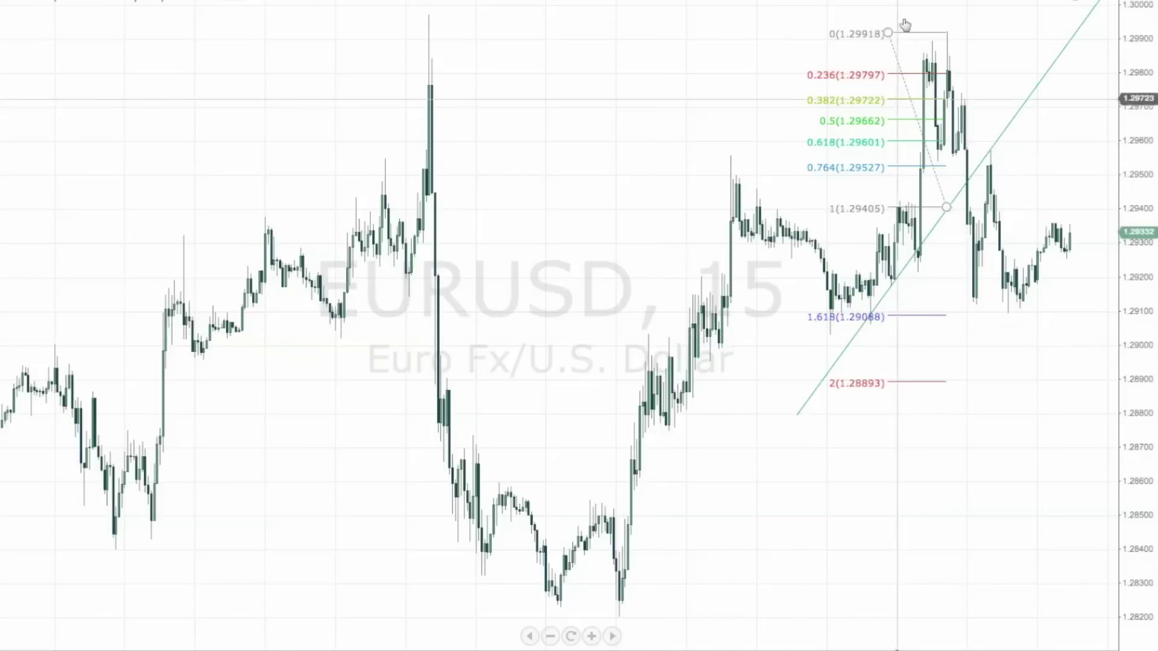
left_click_drag(892, 37, 890, 31)
left_click(700, 160)
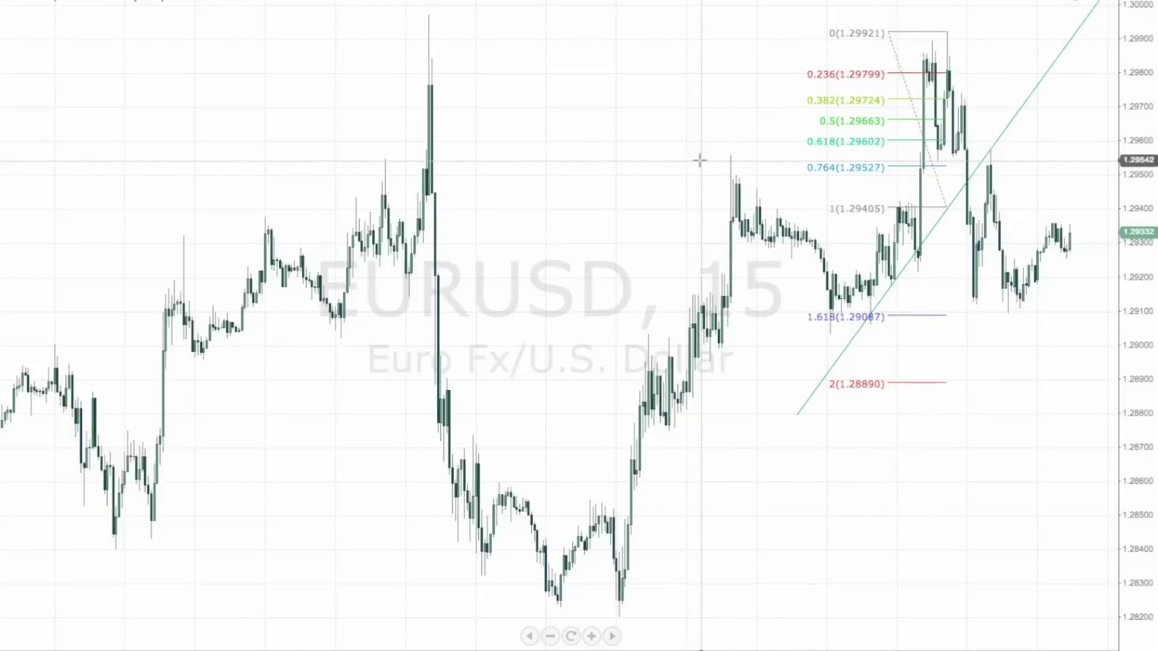